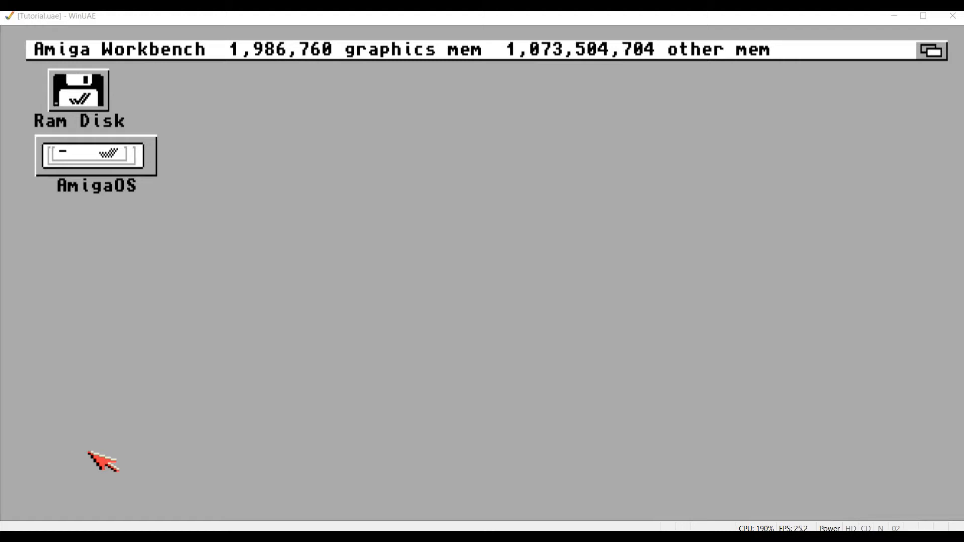
Step: Switch to the browser and review the BetterWB 4.3 page's address, update downloads, full install instructions and feature list, and close the browser
key(alt+Tab)
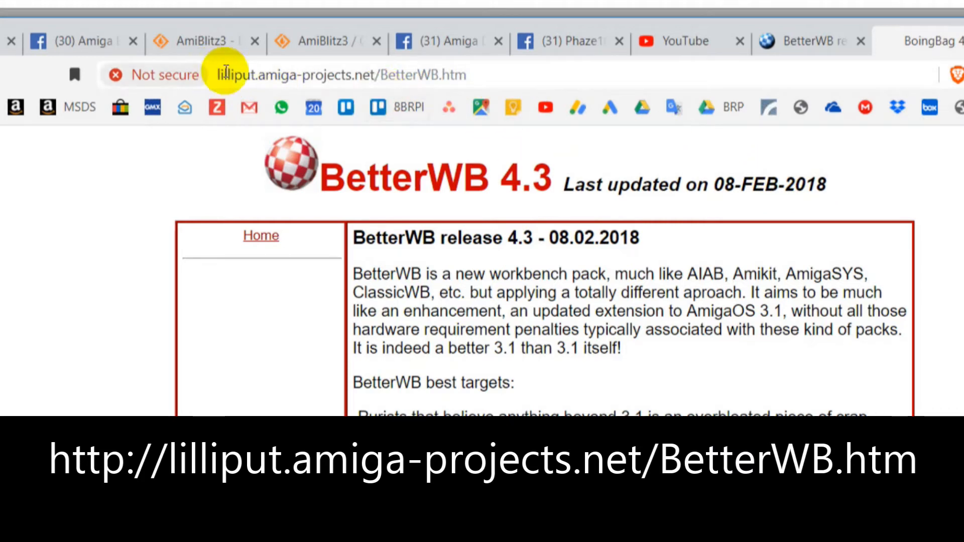
drag(483, 79, 165, 77)
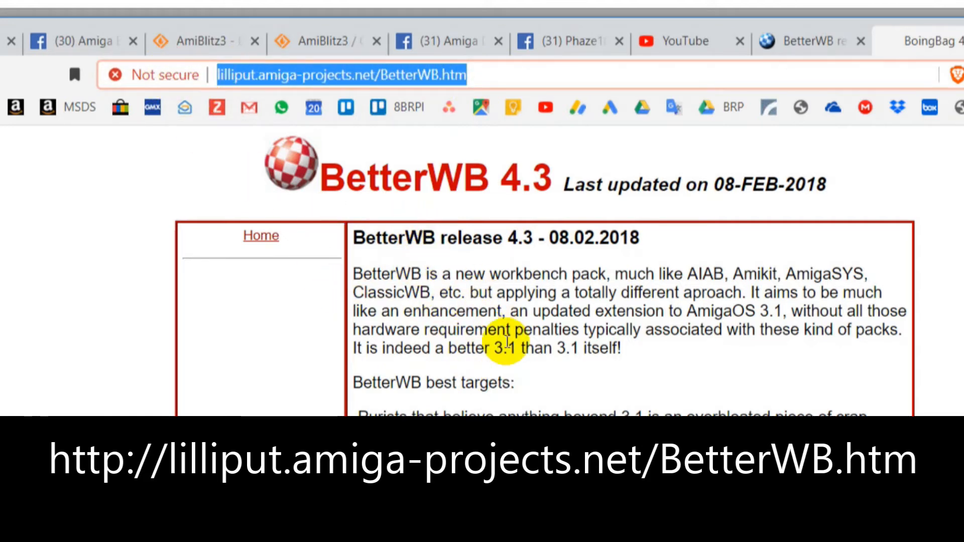
scroll(473, 342, down, 5)
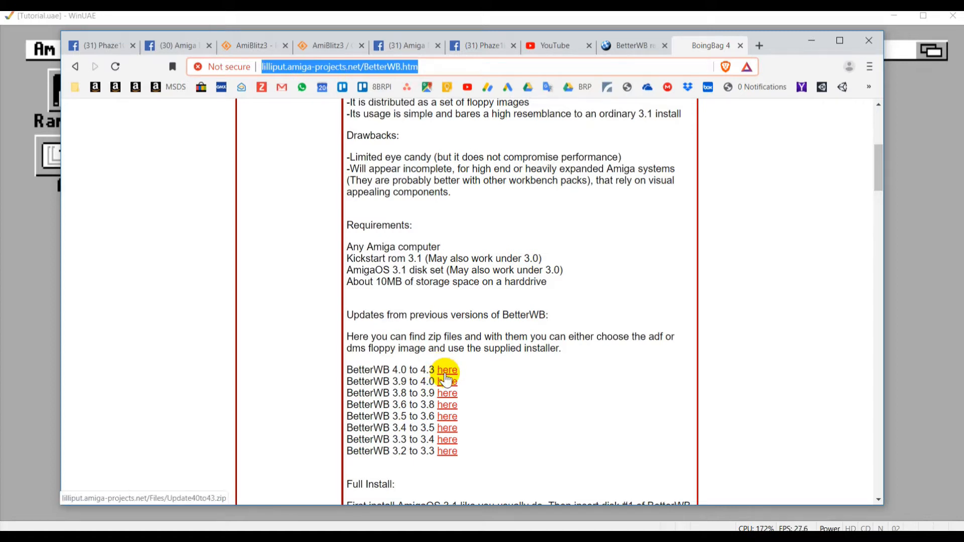
scroll(448, 380, down, 4)
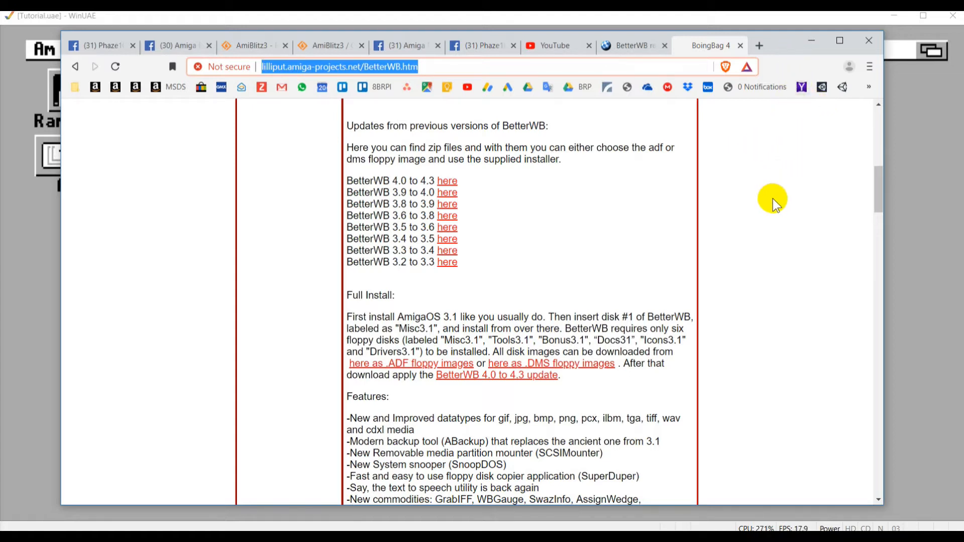
scroll(768, 273, down, 1)
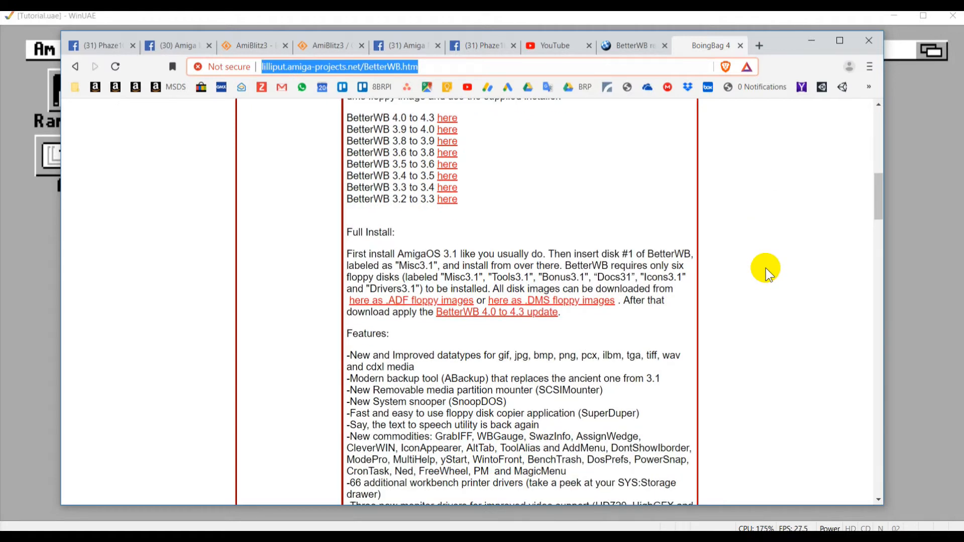
scroll(767, 272, down, 2)
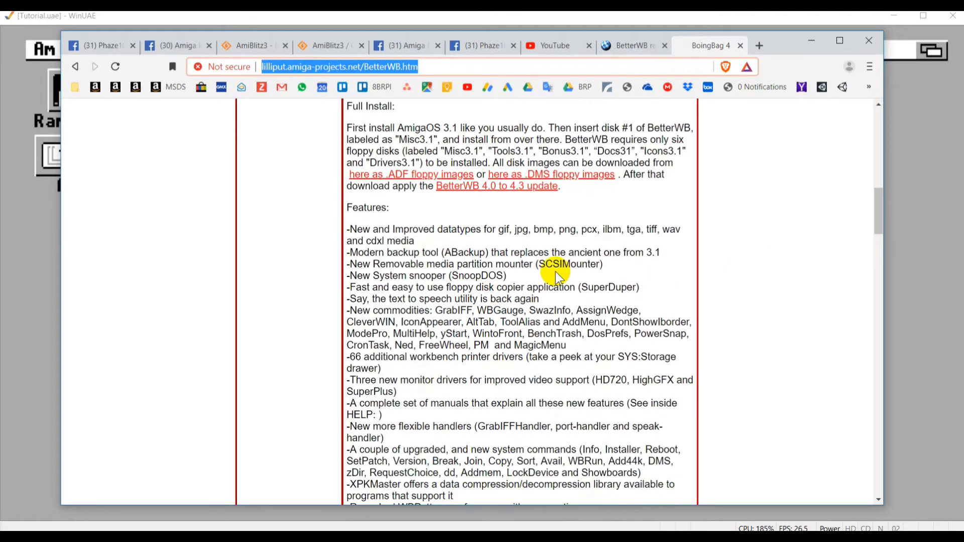
drag(507, 276, 483, 319)
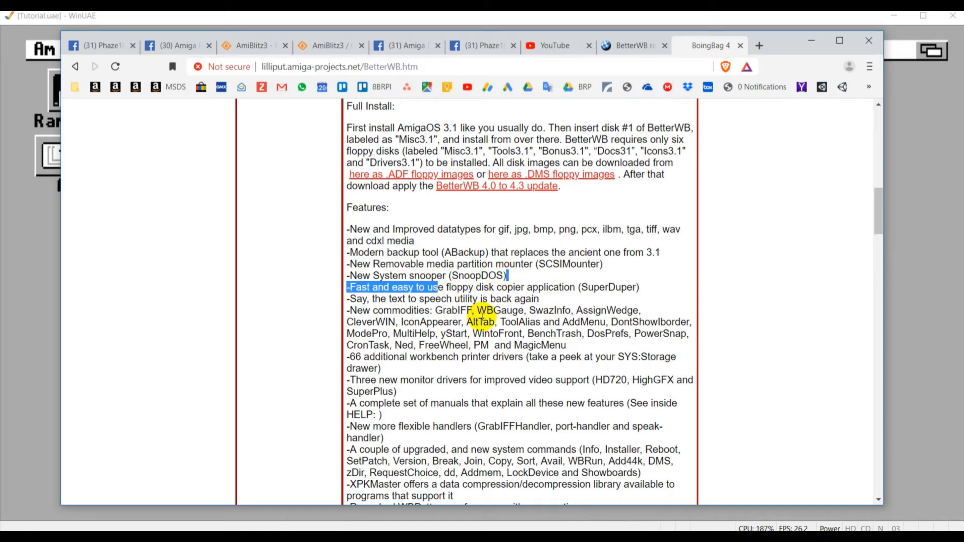
click(497, 276)
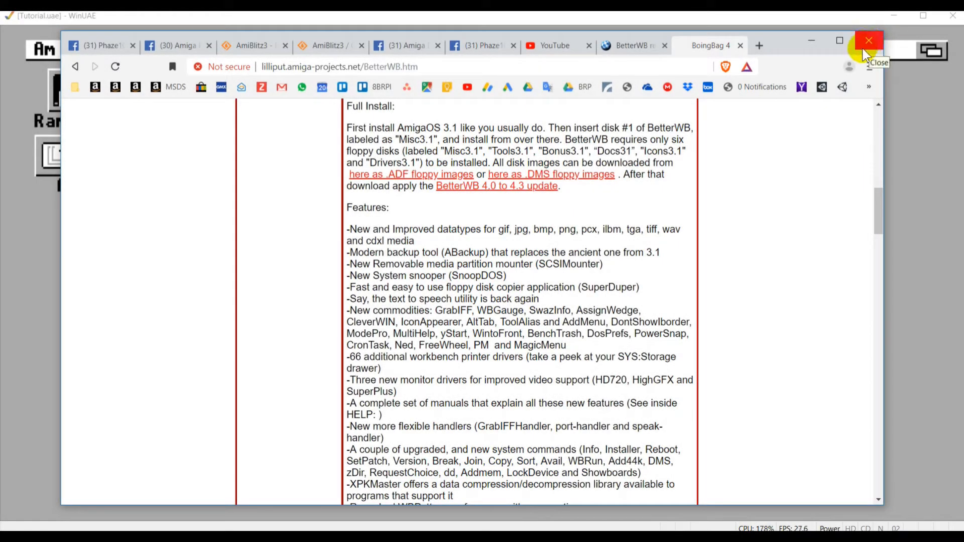
click(869, 42)
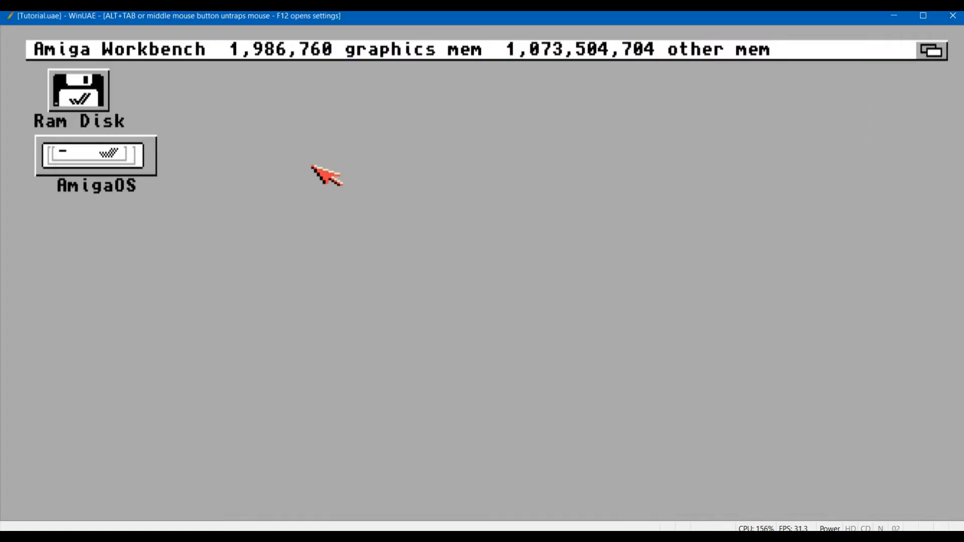
Step: Insert the floppy image MISC31_#1.adf from the BetterWB folder into drive DF0 and resume the emulation
key(F12)
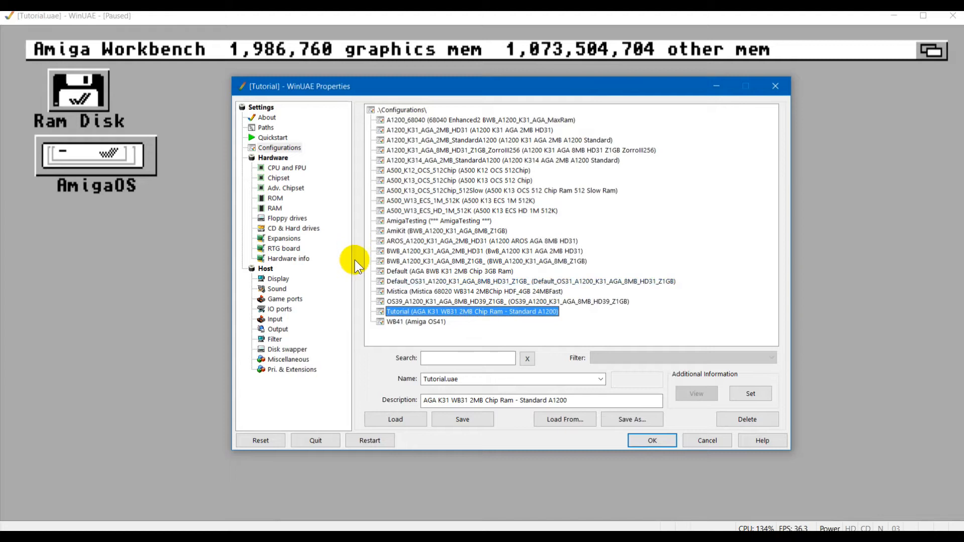
click(292, 219)
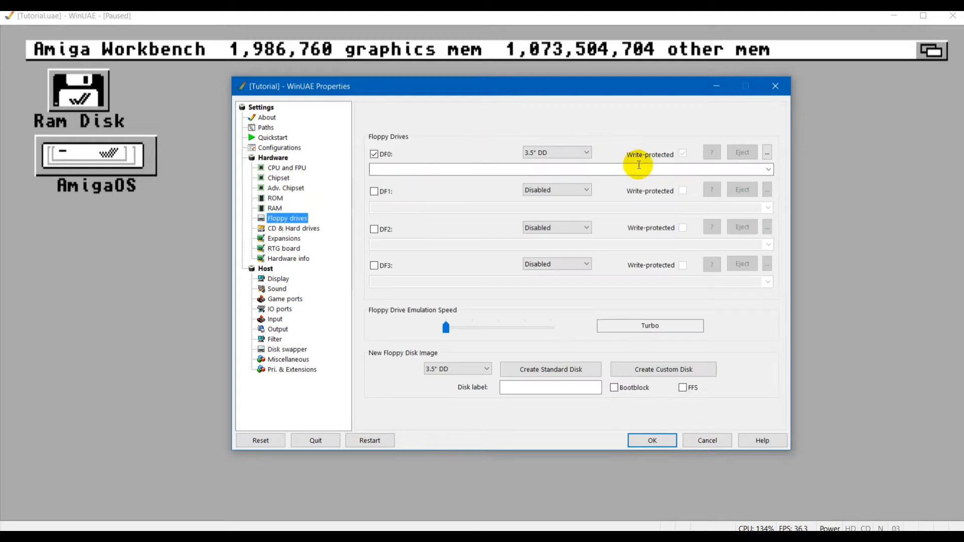
click(766, 155)
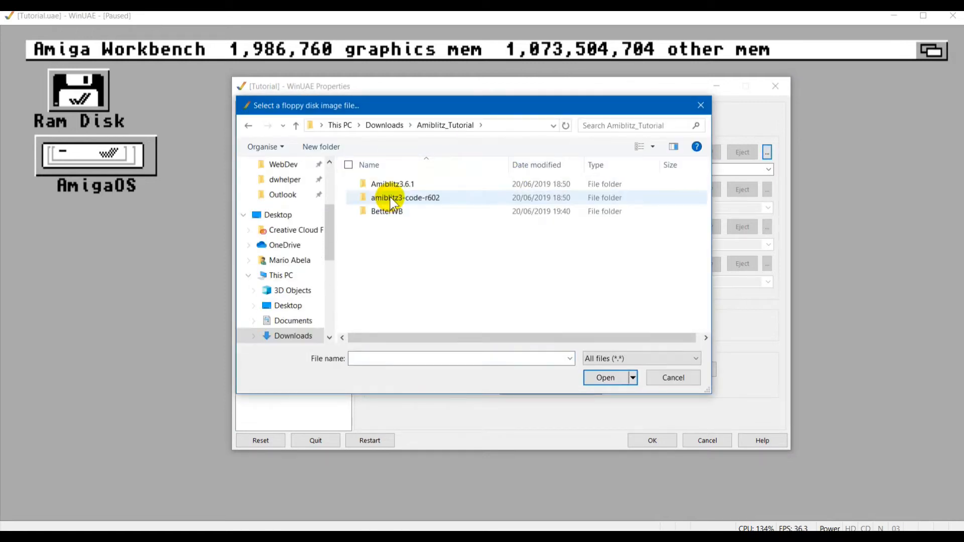
double_click(378, 209)
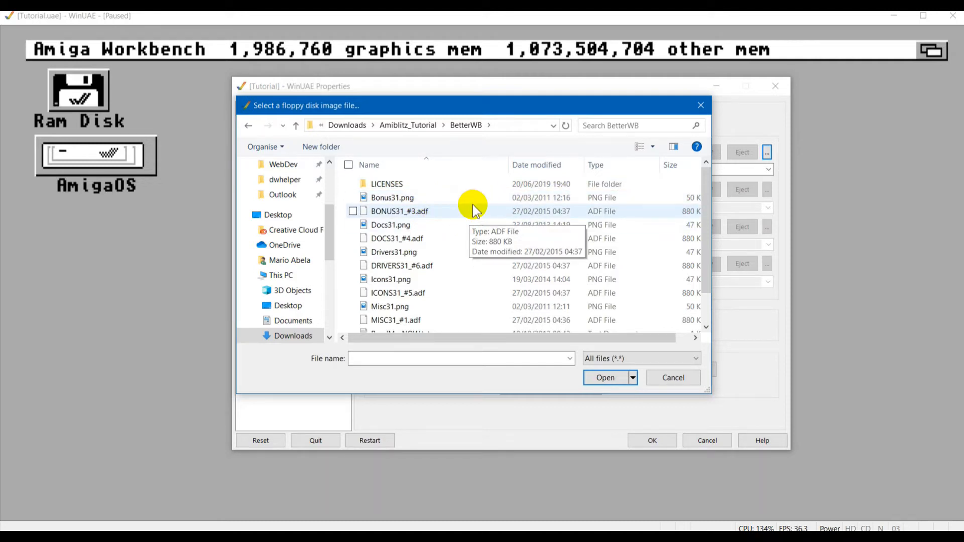
scroll(472, 204, down, 1)
click(411, 286)
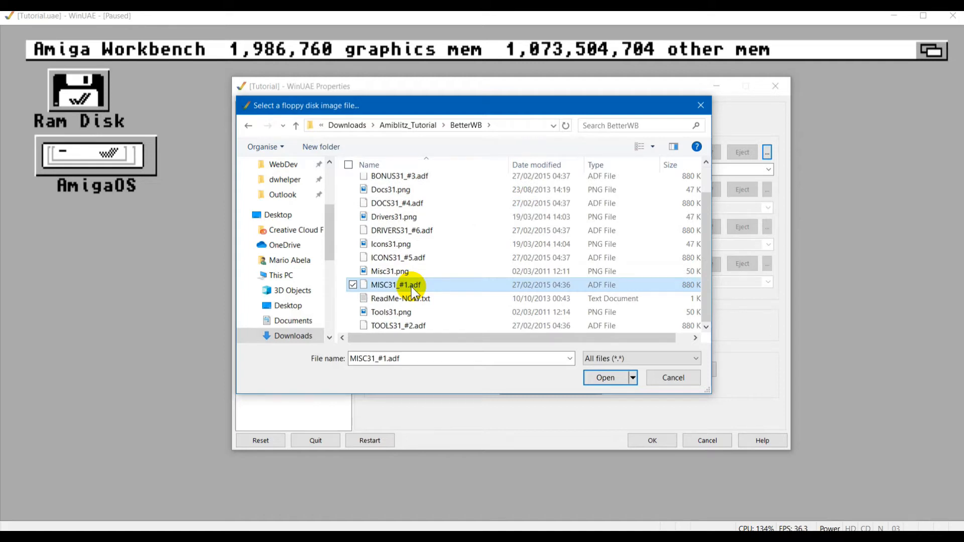
click(605, 378)
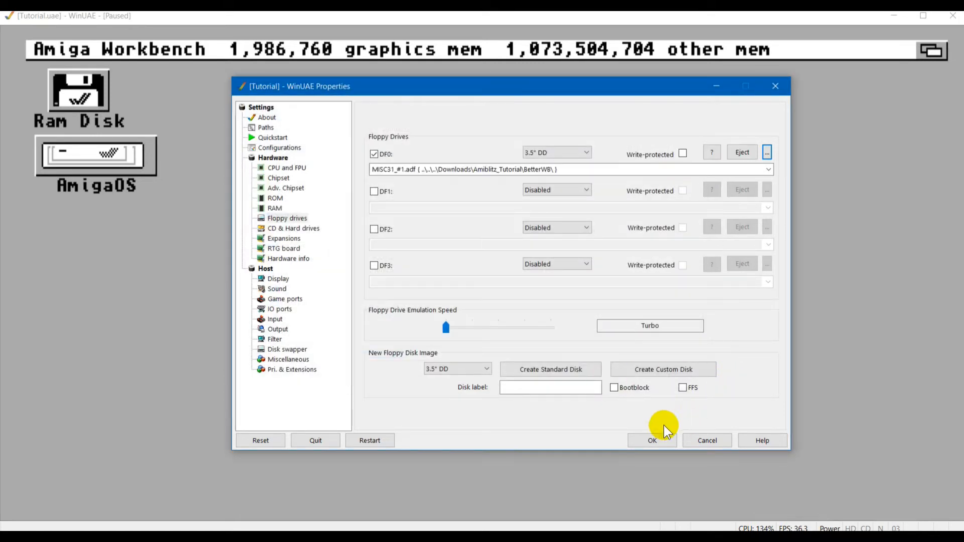
click(647, 440)
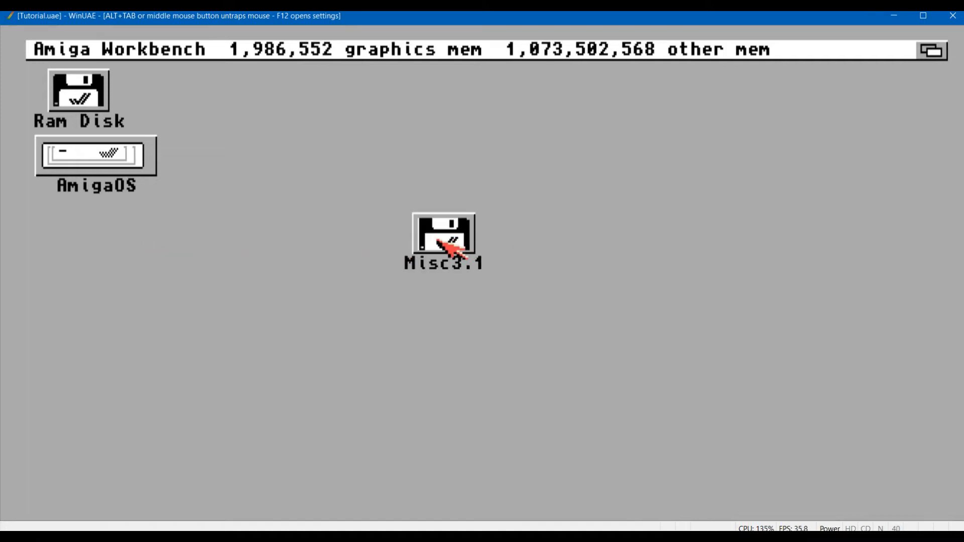
Step: Open the Misc3.1 disk on the Workbench and launch Install_BetterWB
double_click(440, 242)
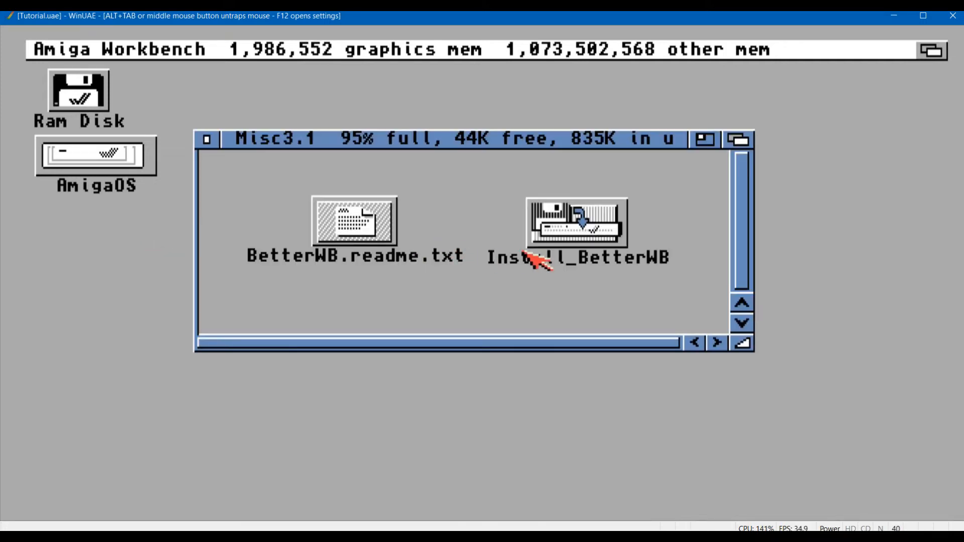
click(564, 224)
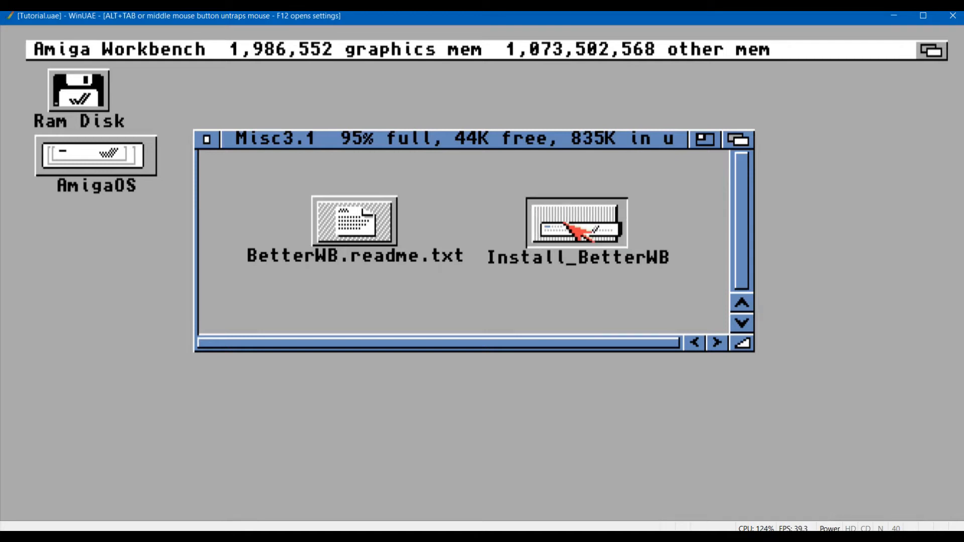
double_click(565, 227)
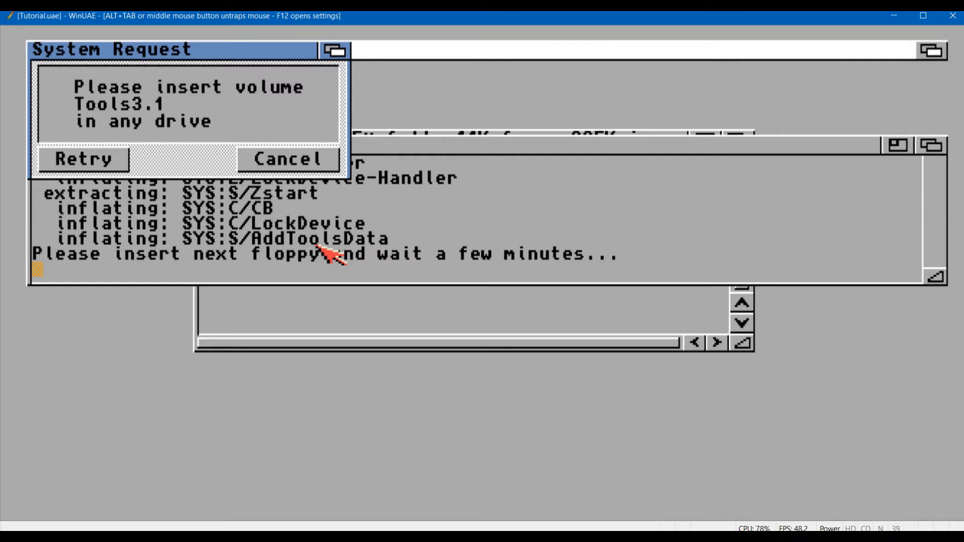
Step: Swap the DF0 floppy image to TOOLS31_#2.adf and retry the installer's request for the Tools3.1 volume
key(F12)
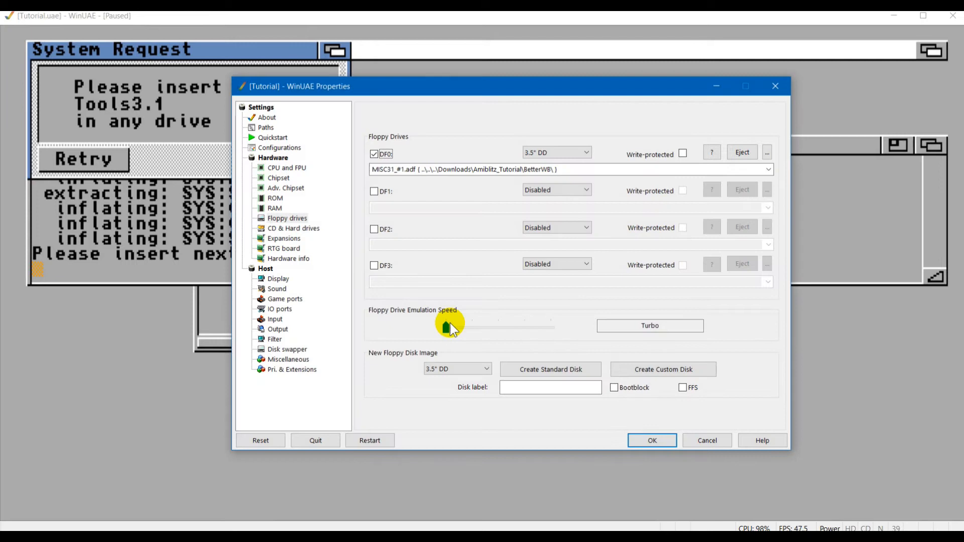
click(767, 153)
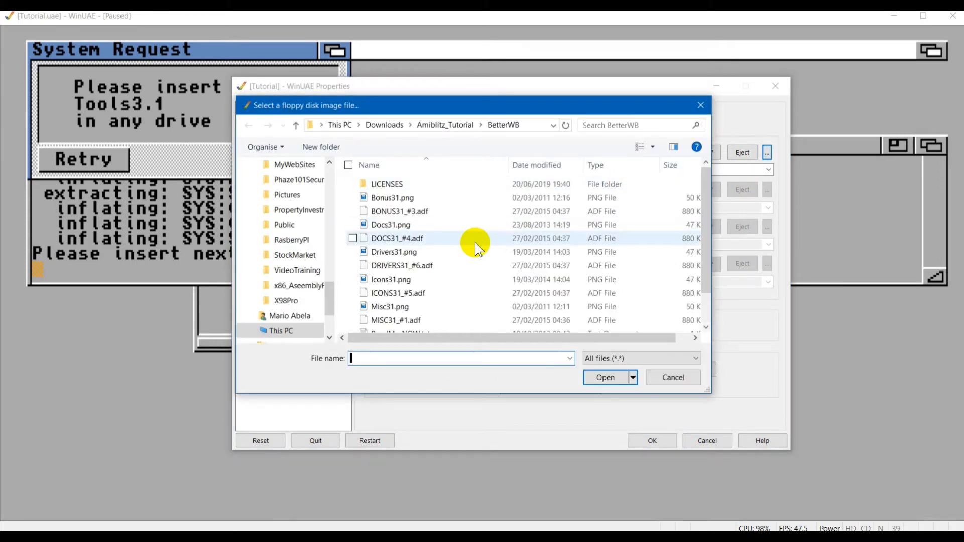
scroll(465, 236, down, 1)
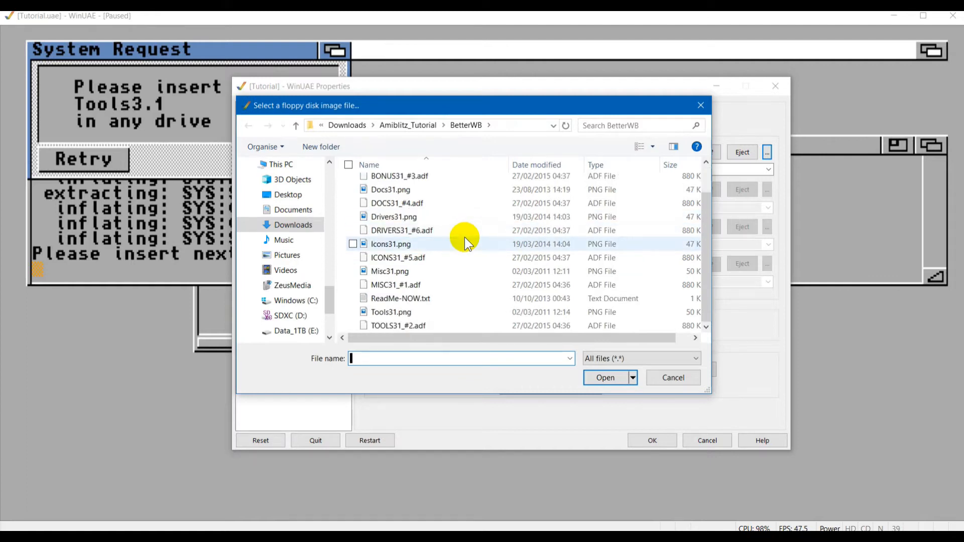
click(418, 325)
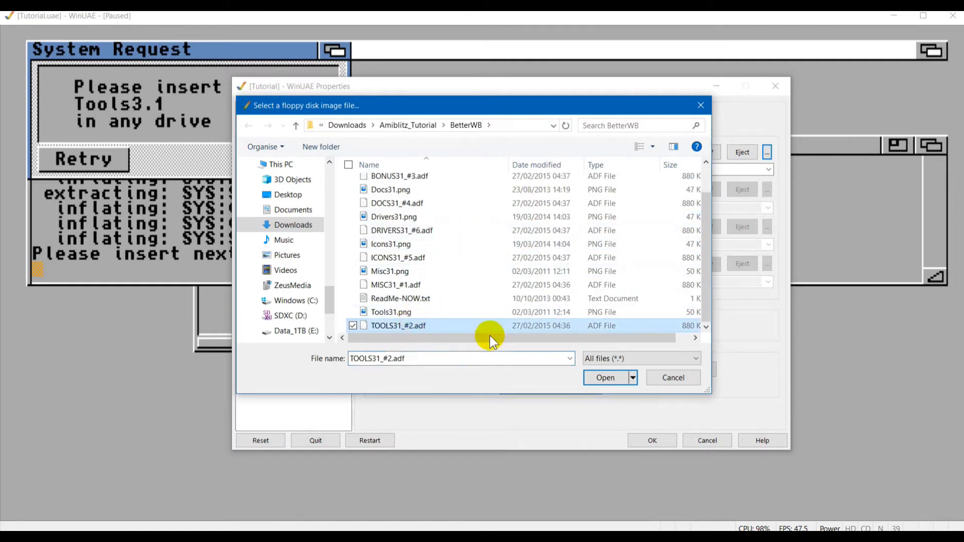
click(606, 378)
click(651, 442)
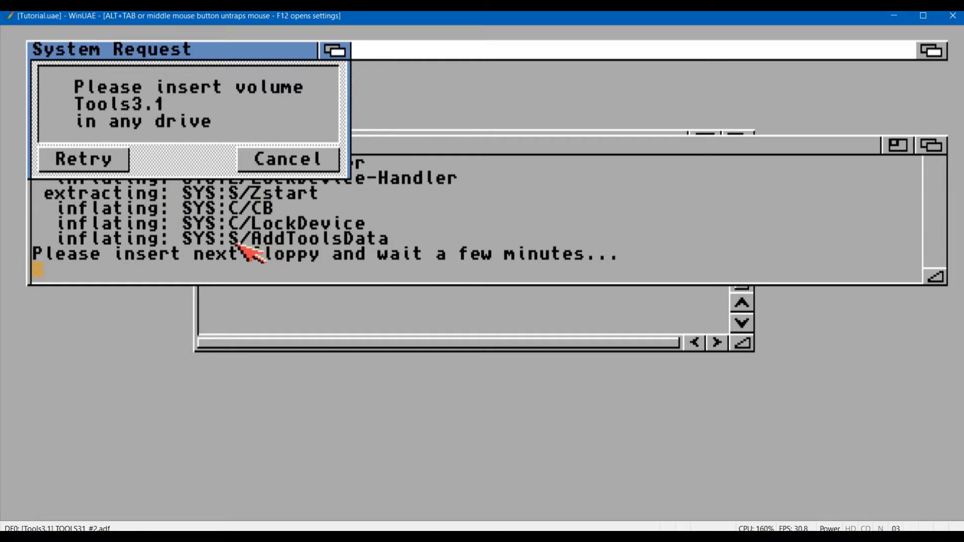
click(70, 159)
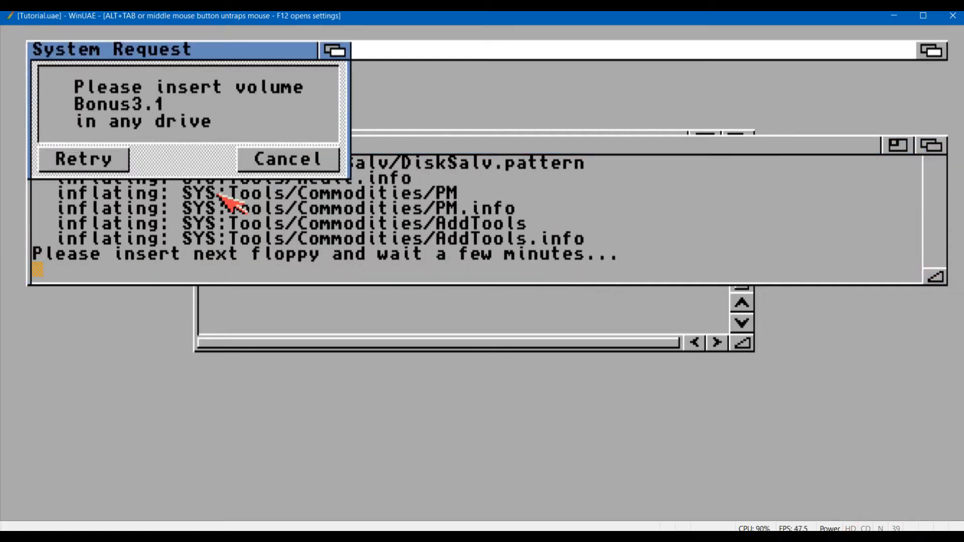
Step: Swap the DF0 floppy image to BONUS31_#3.adf and resume the installation
key(F12)
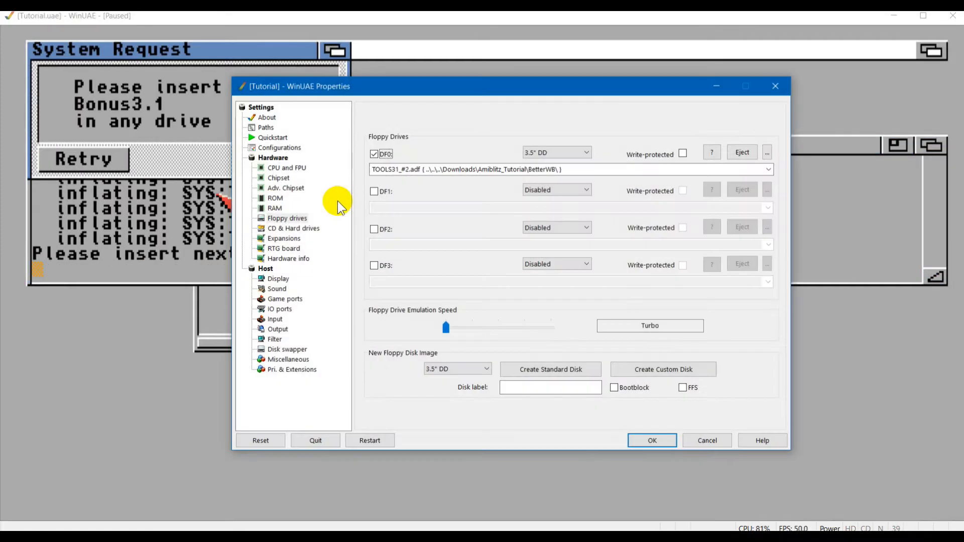
click(767, 153)
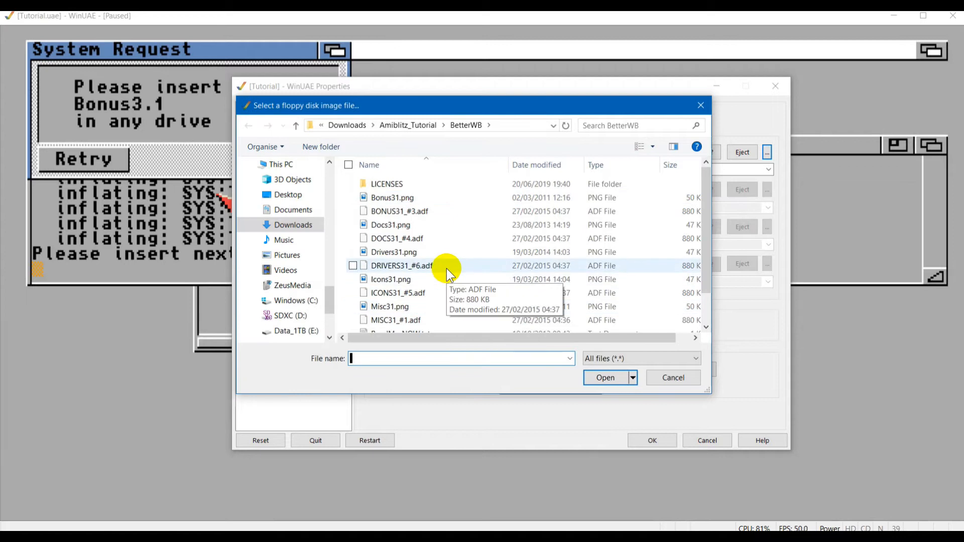
scroll(447, 269, down, 1)
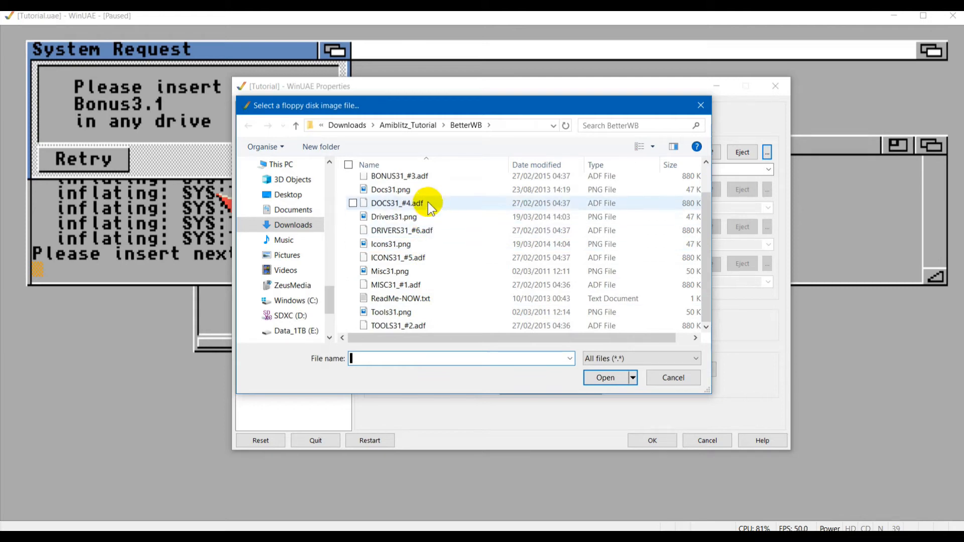
click(426, 184)
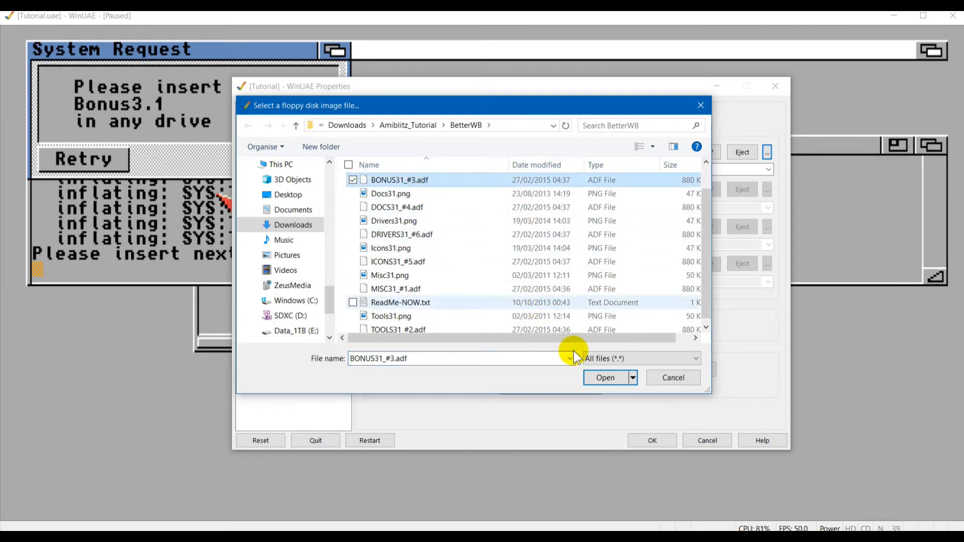
click(607, 378)
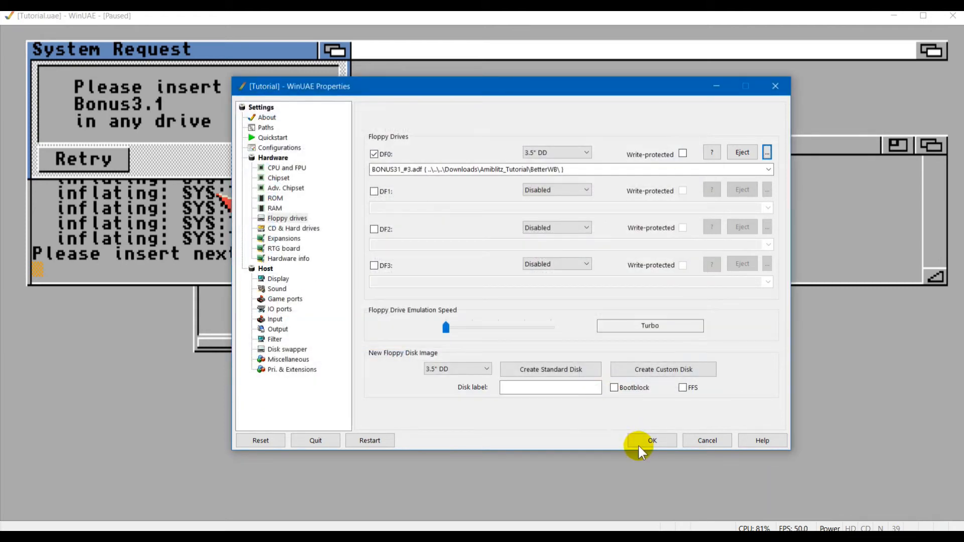
click(651, 440)
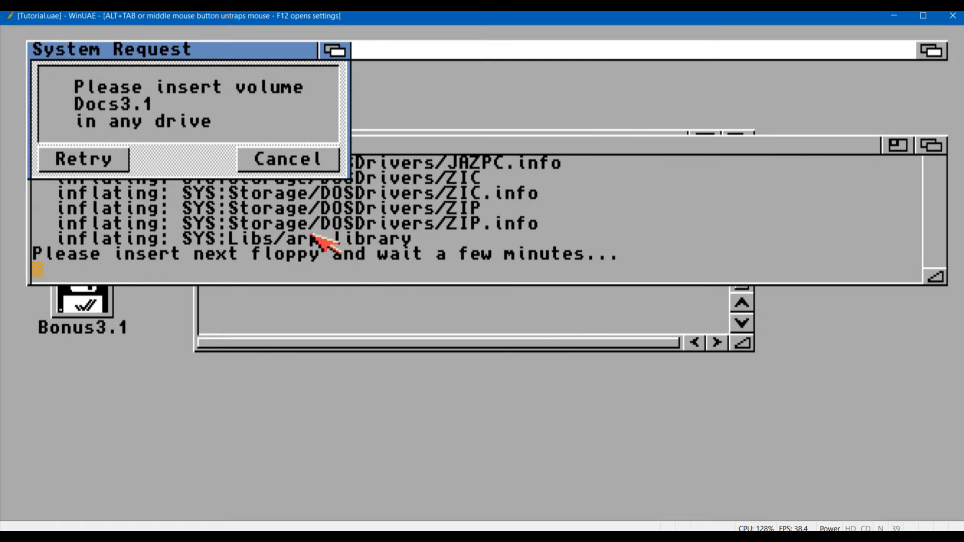
Step: Load DOCS31_#4.adf into drive DF0 to supply the Docs3.1 volume and continue the BetterWB installation
key(F12)
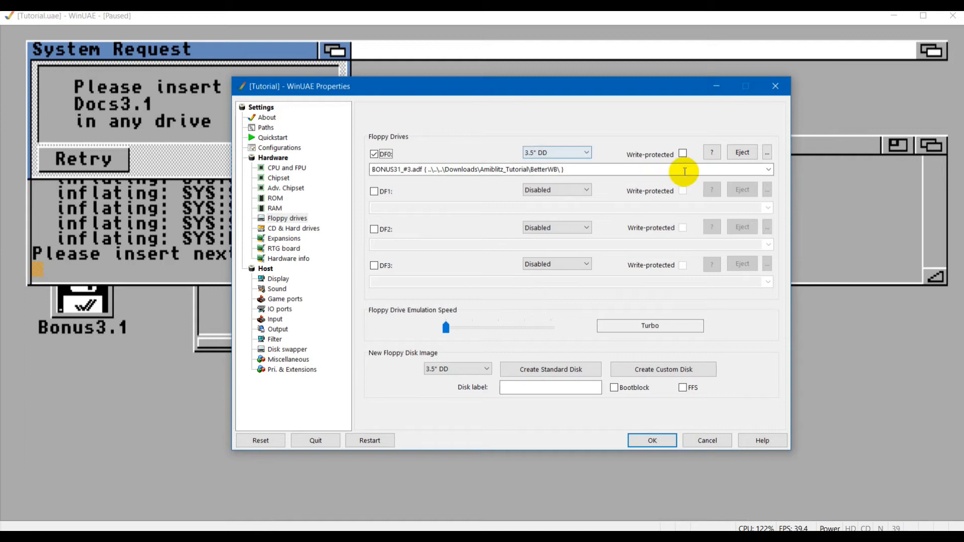
click(767, 153)
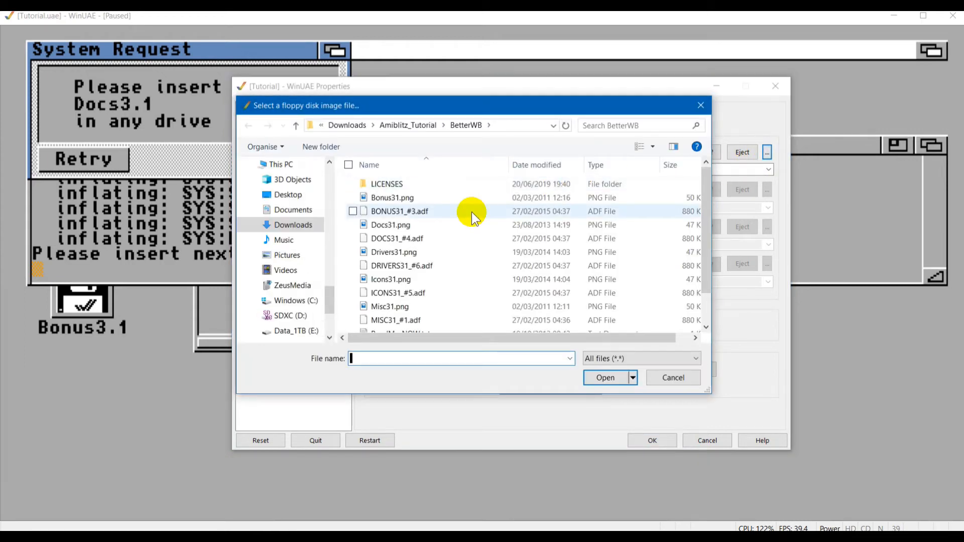
click(411, 239)
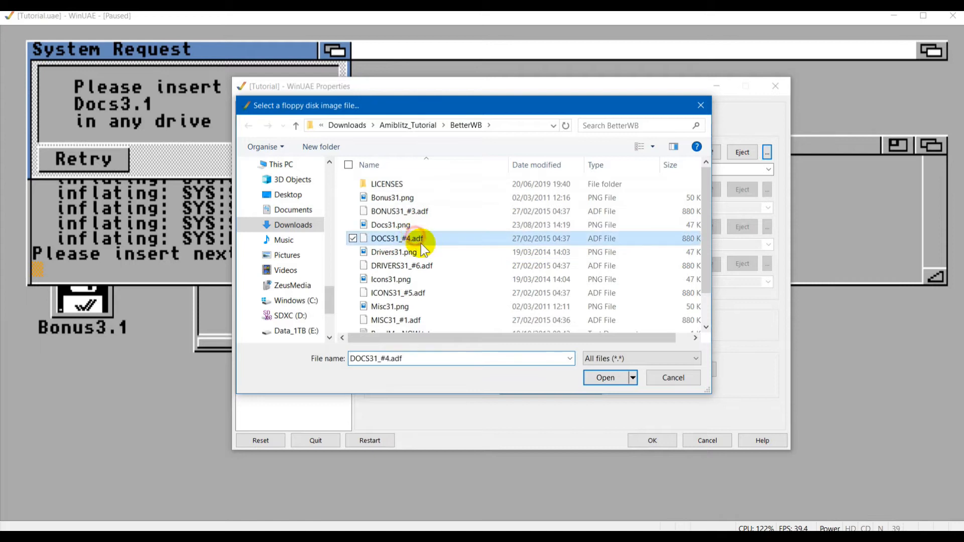
click(606, 379)
click(652, 440)
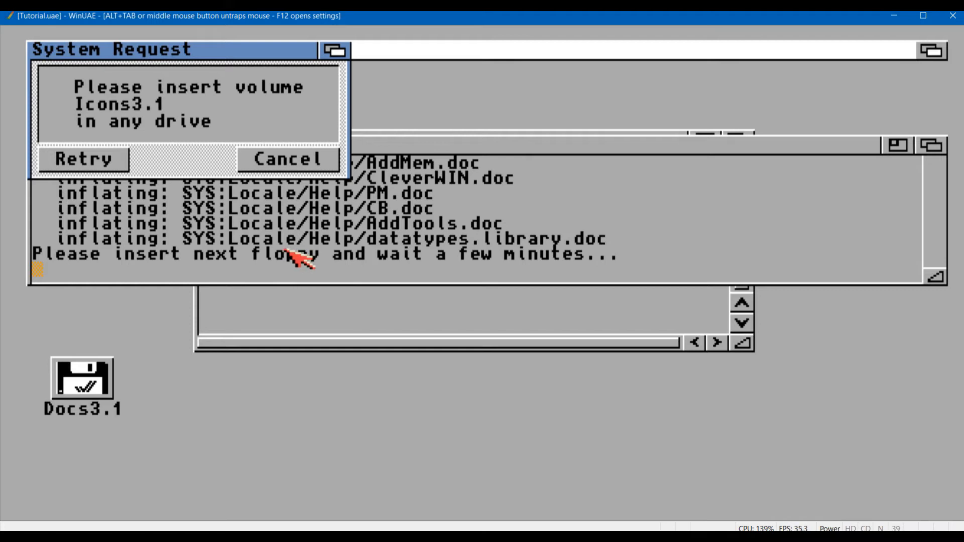
Step: Swap the DF0 floppy image to ICONS31_#5.adf to supply the Icons3.1 volume and resume the installation
key(alt+Tab)
key(F12)
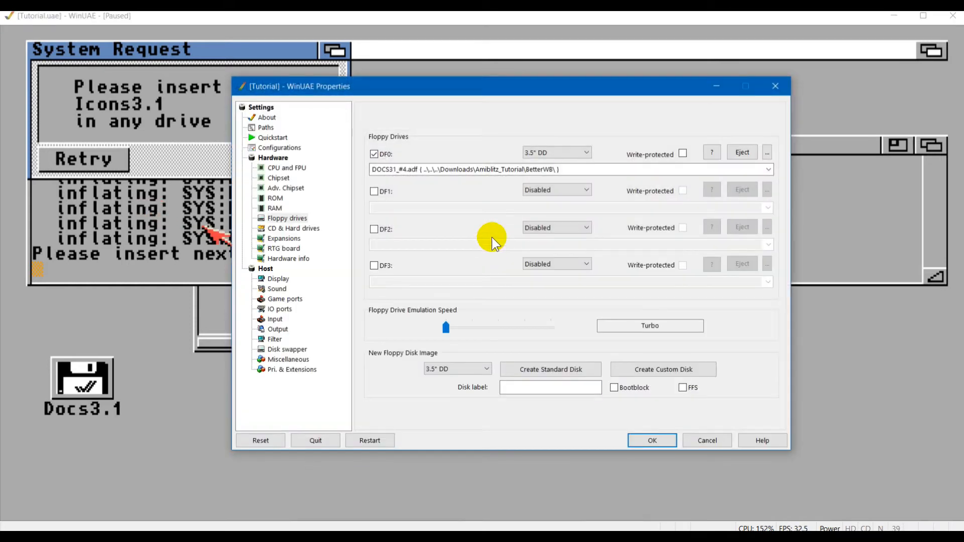
click(764, 152)
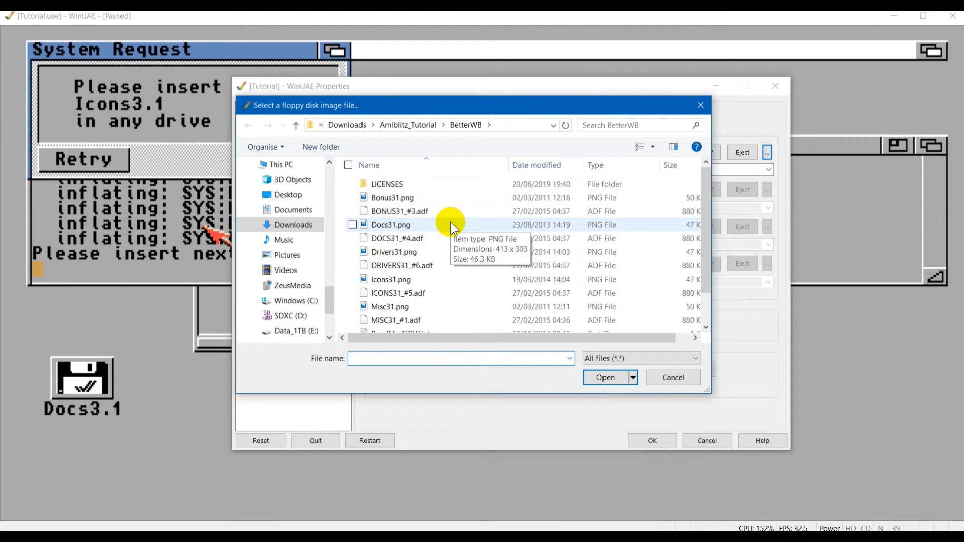
click(411, 296)
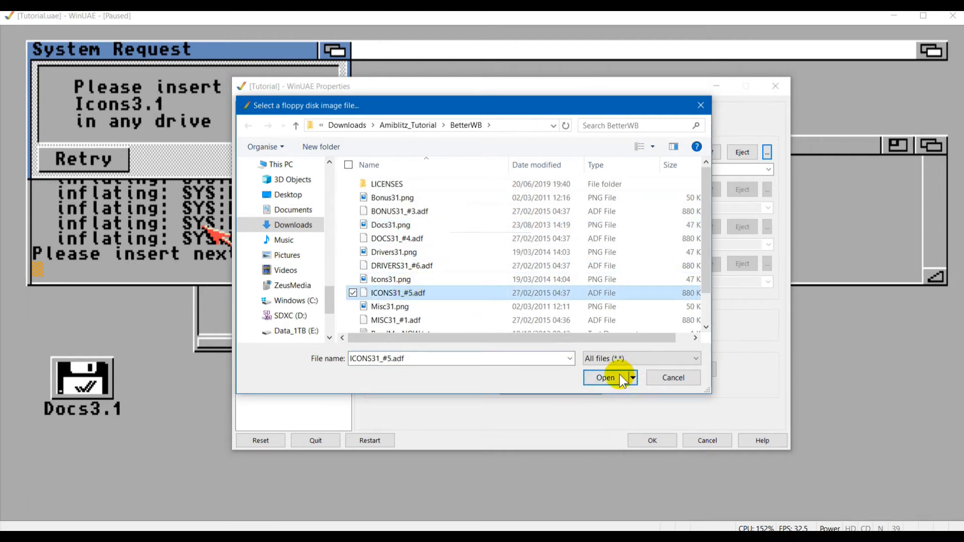
click(599, 381)
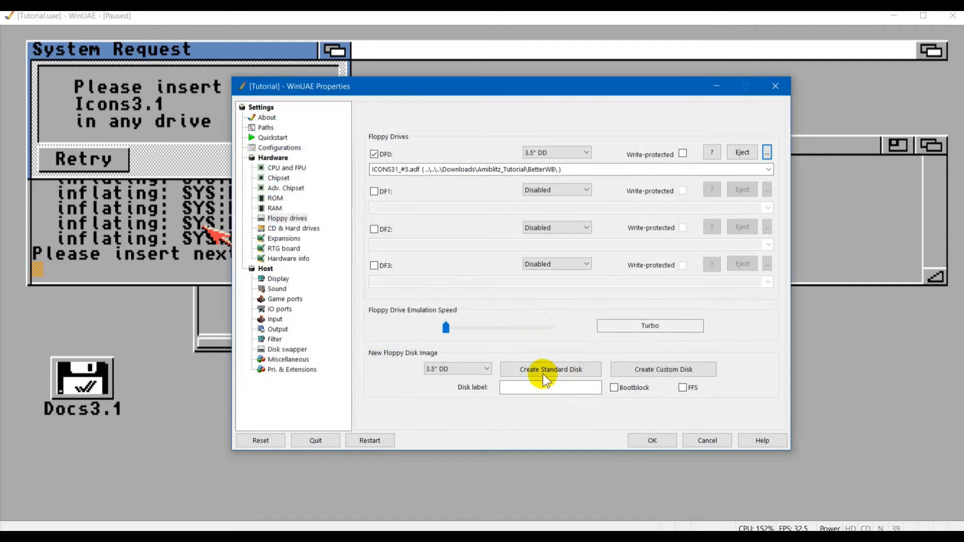
click(652, 440)
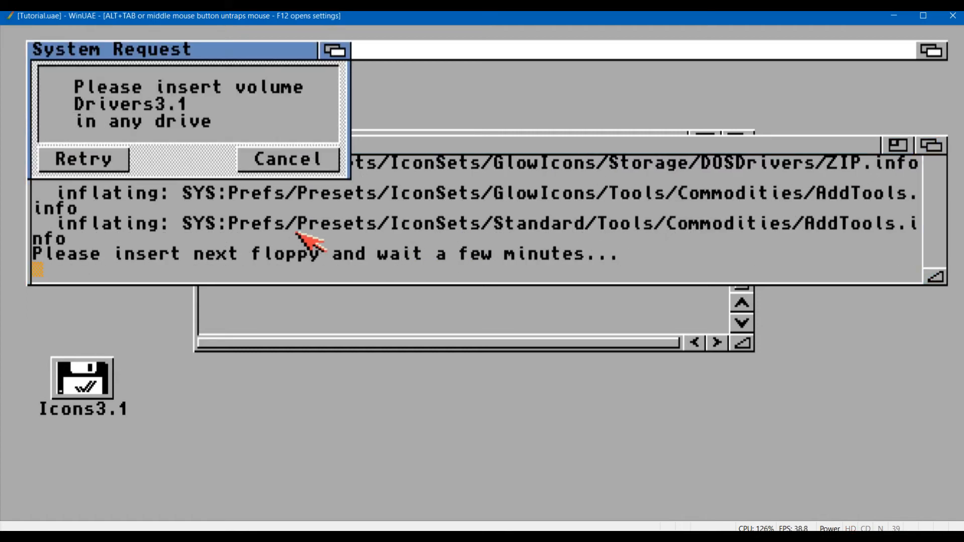
Step: Load DRIVERS31_#6.adf into drive DF0 to supply the Drivers3.1 volume and continue the BetterWB installation
key(F12)
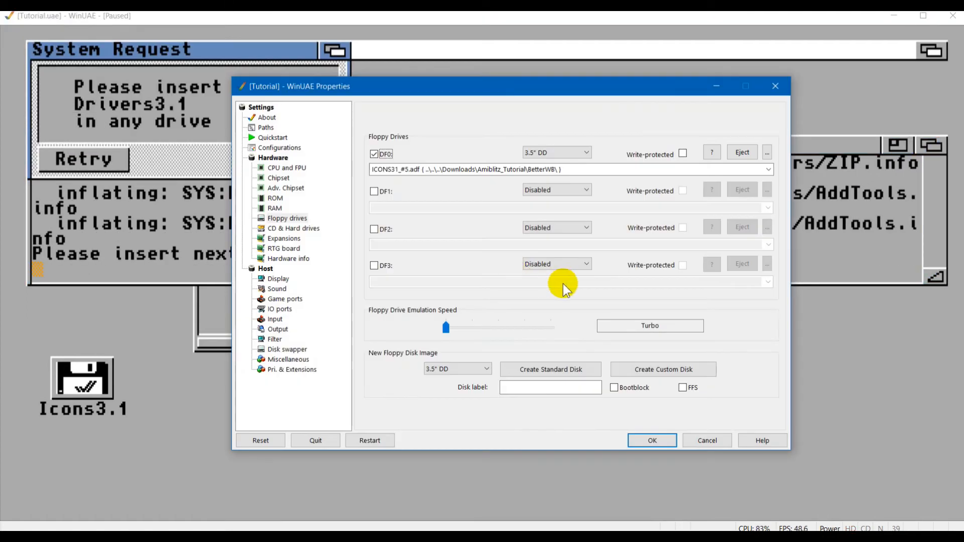
click(768, 153)
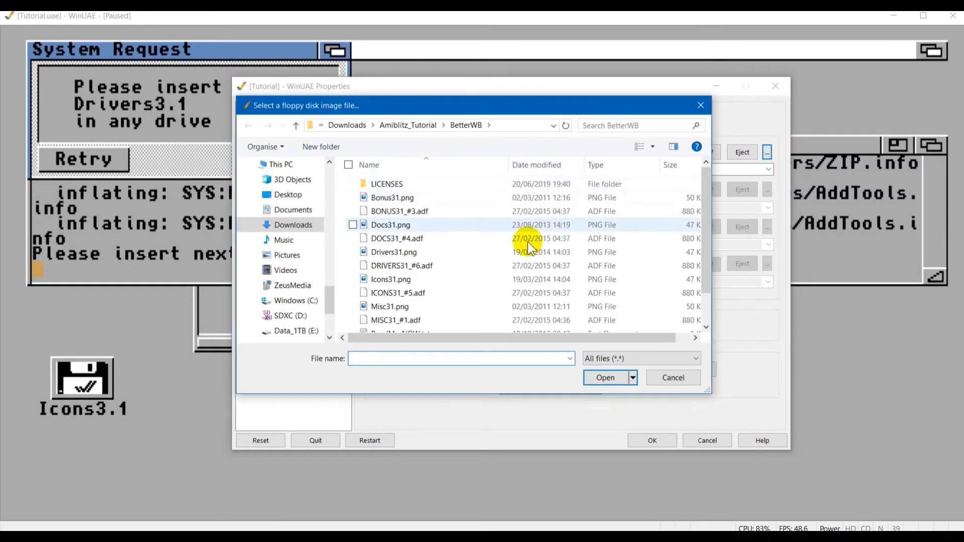
scroll(462, 267, down, 1)
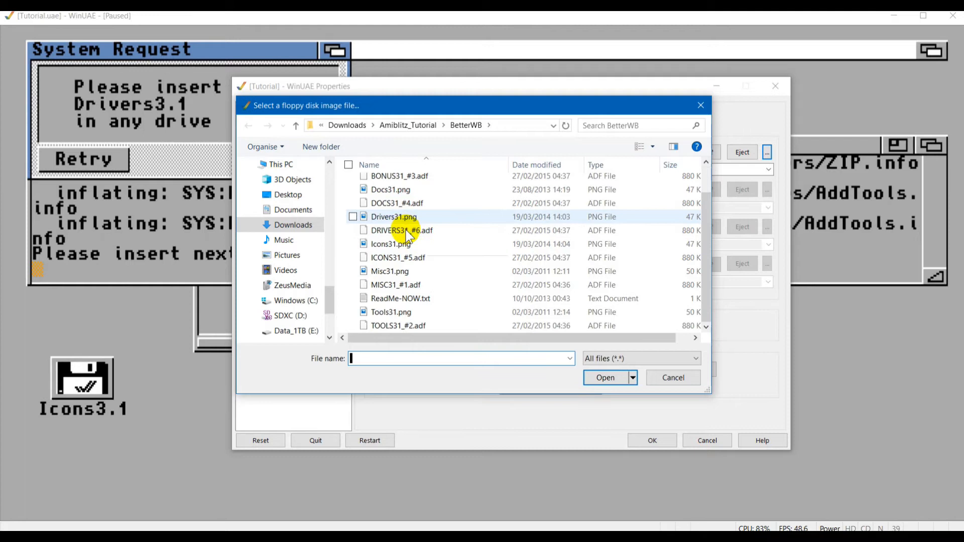
click(421, 231)
click(604, 378)
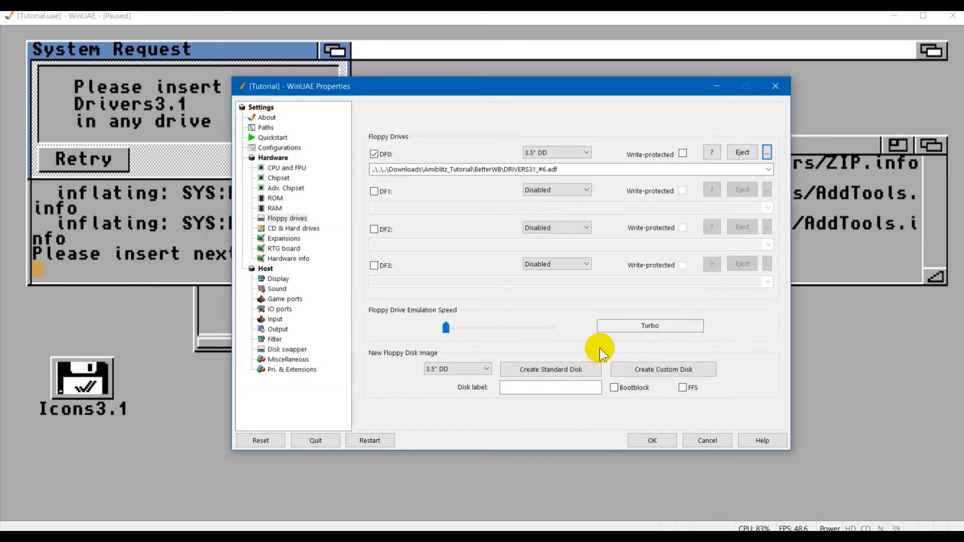
click(654, 441)
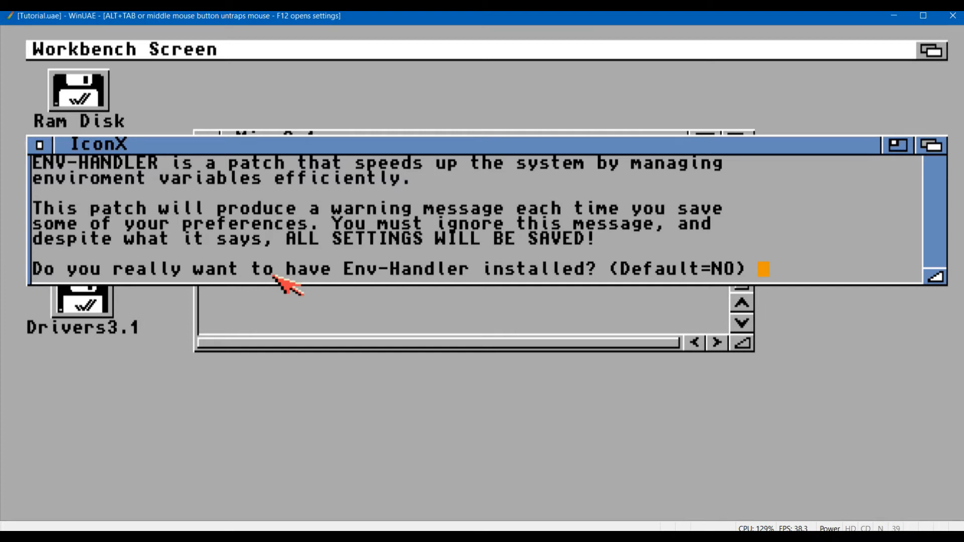
Step: Accept the default NO for installing Env-Handler and eject the floppy image from drive DF0
key(Return)
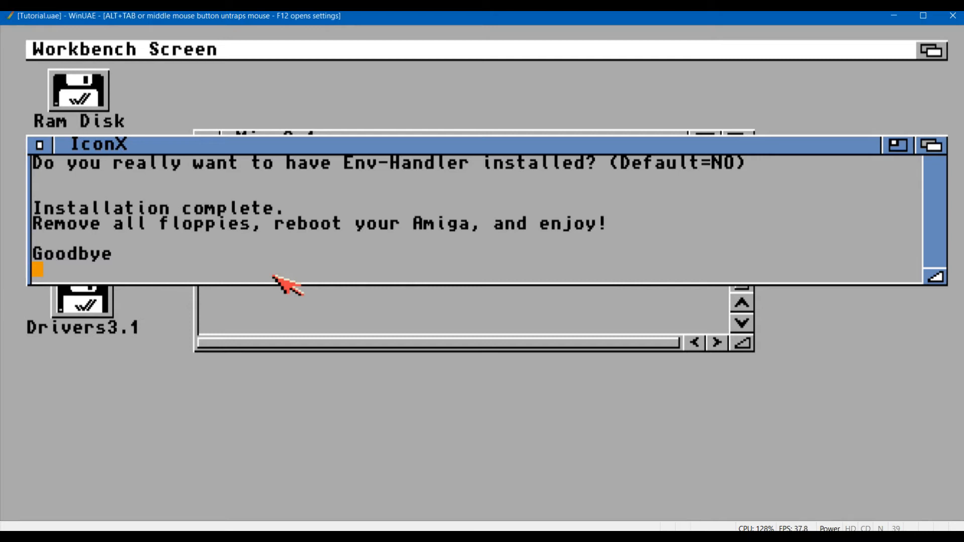
key(F12)
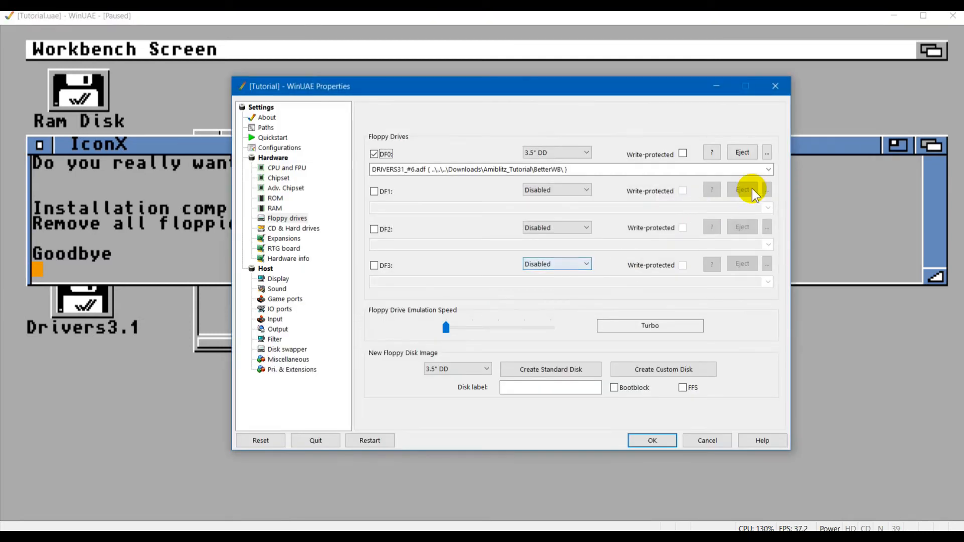
click(748, 153)
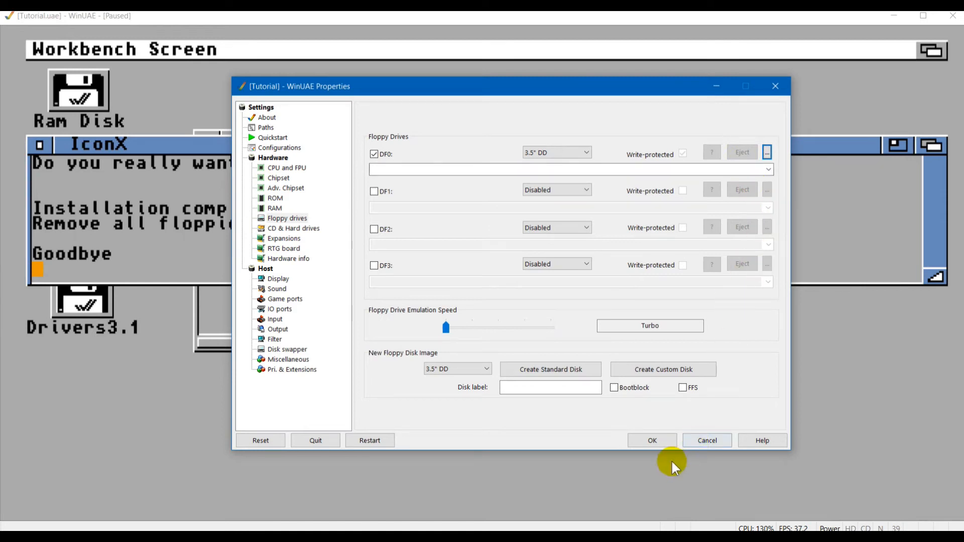
click(658, 442)
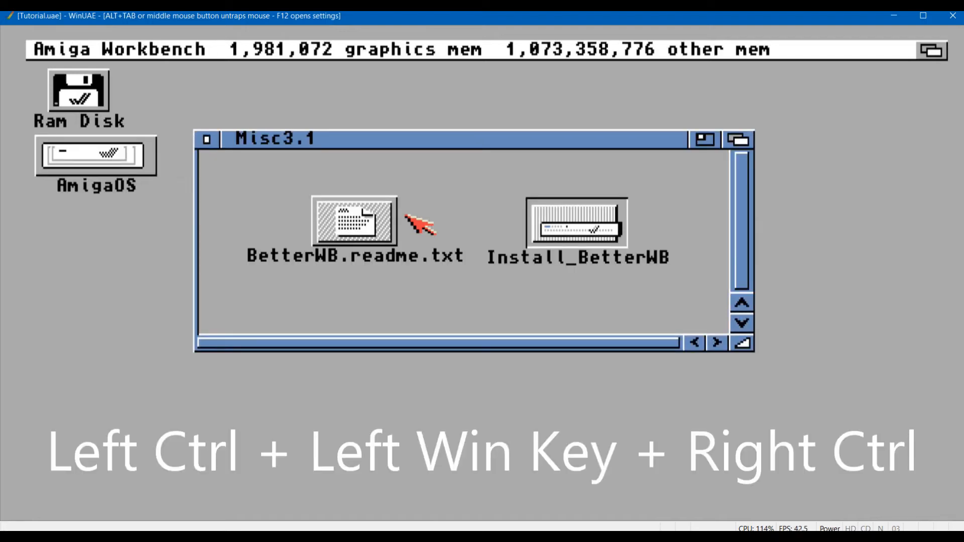
Step: Reboot the emulated Amiga and set the Workbench window to Backdrop mode
right_click(273, 48)
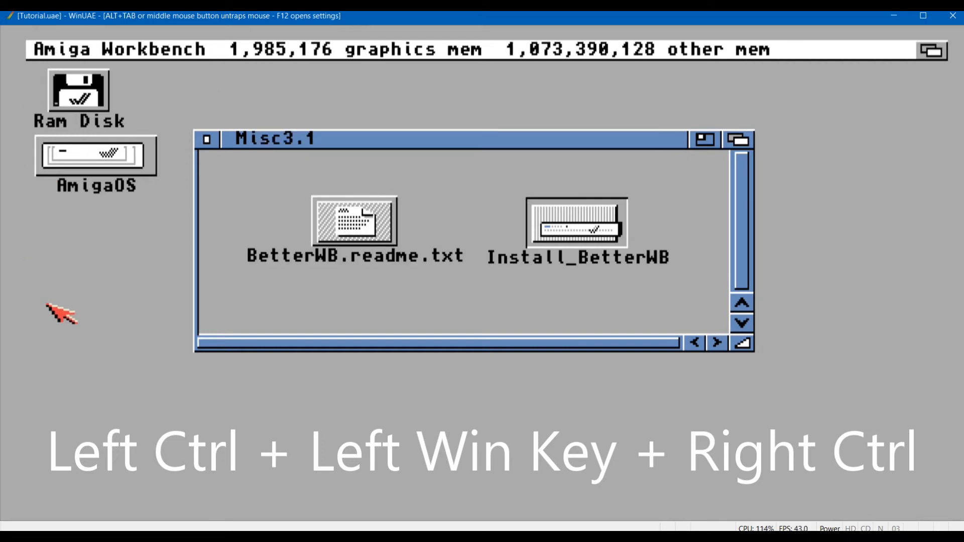
key(ctrl+super+Control_R)
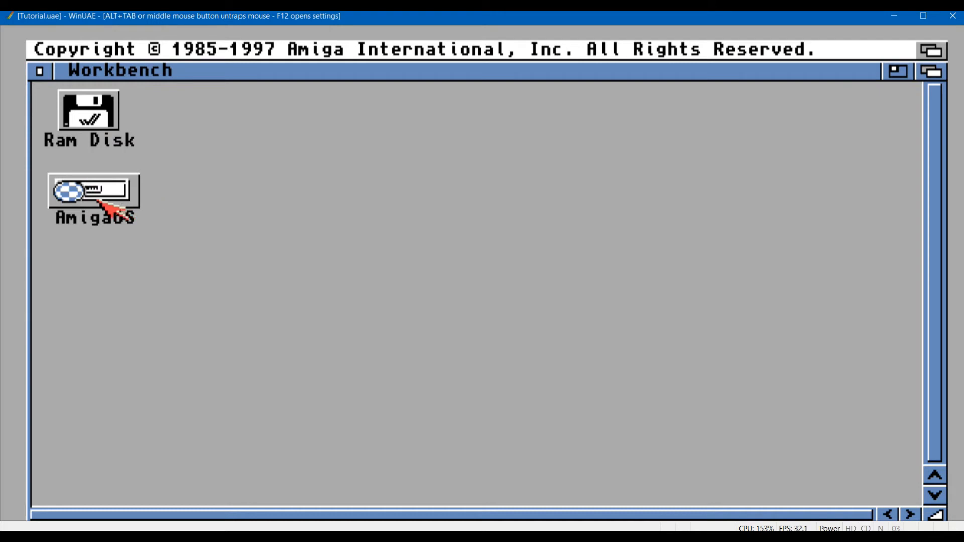
right_click(45, 70)
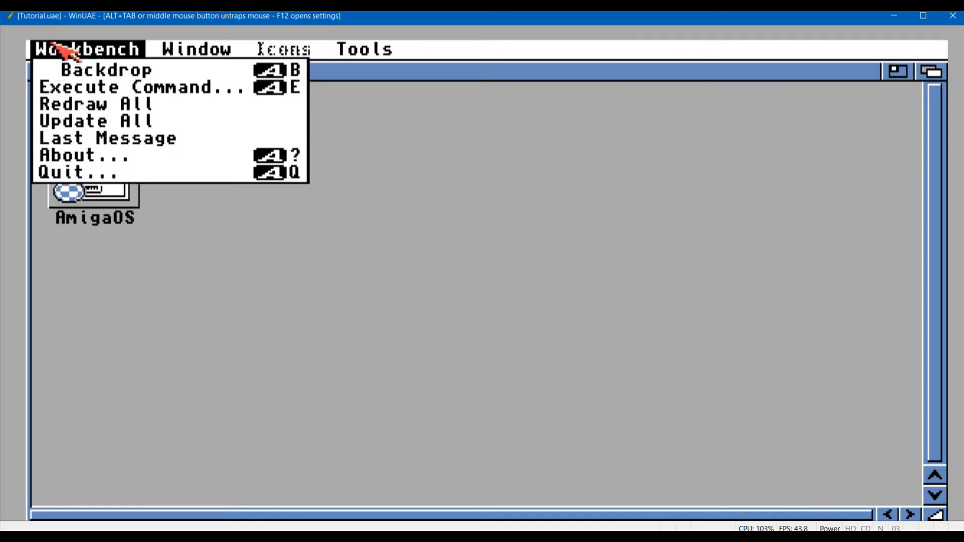
right_click(60, 69)
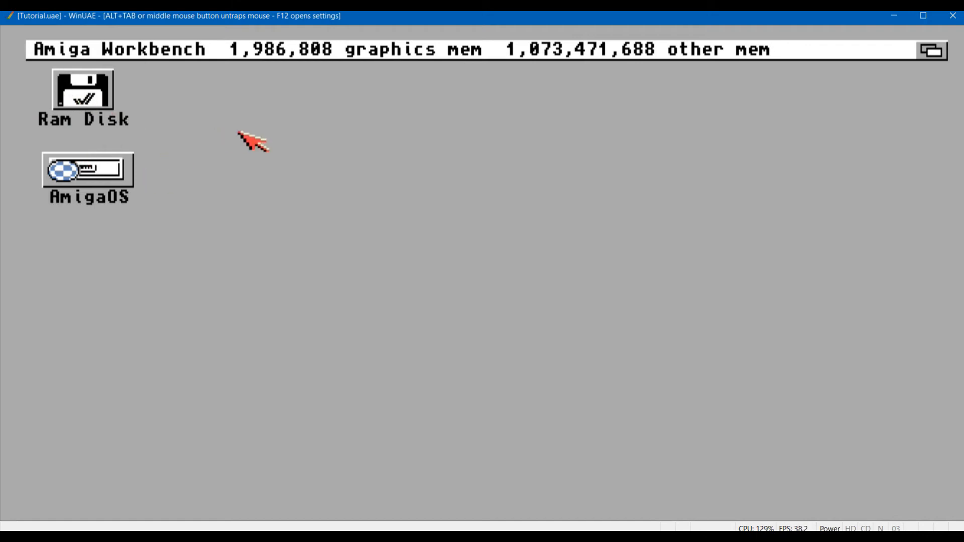
Step: Set the ScreenMode preferences to PAL:Super-High Res Laced and save them
right_click(97, 44)
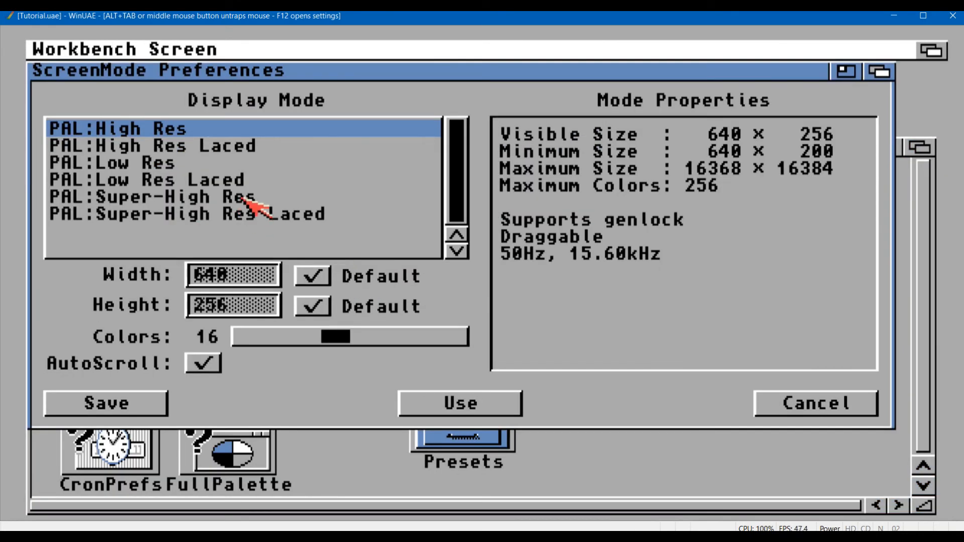
click(243, 198)
click(257, 214)
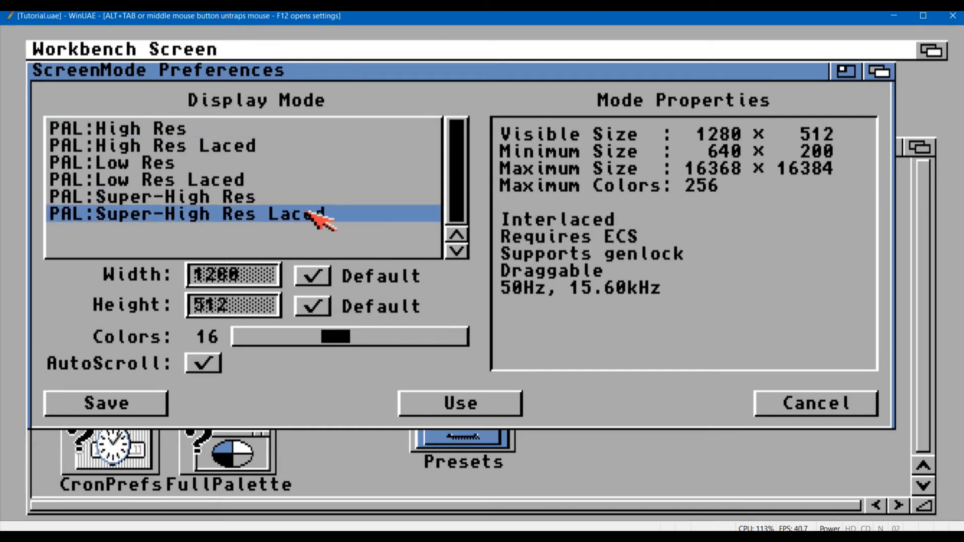
click(112, 407)
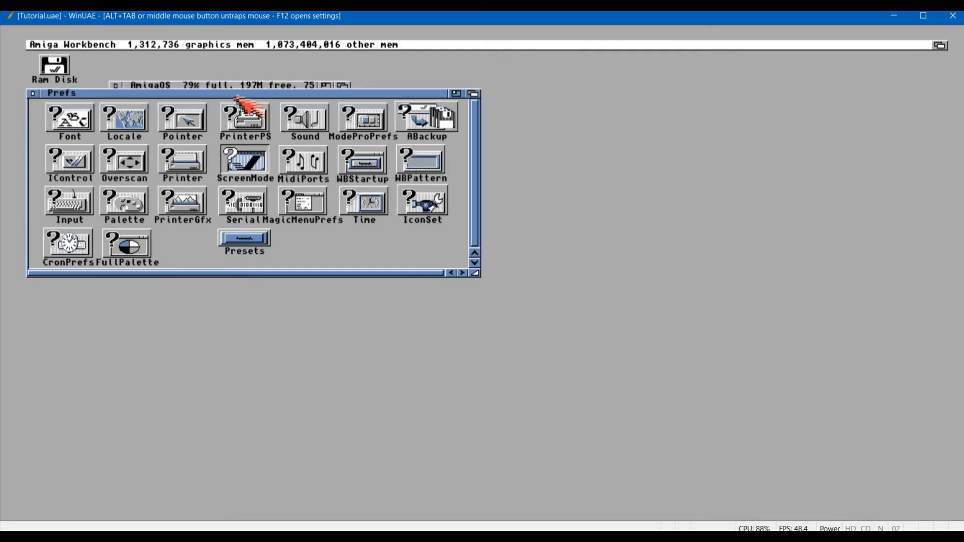
Step: Move the Prefs window clear of the AmigaOS window and switch the icon set to GlowIcons with IconSet
drag(235, 93, 474, 204)
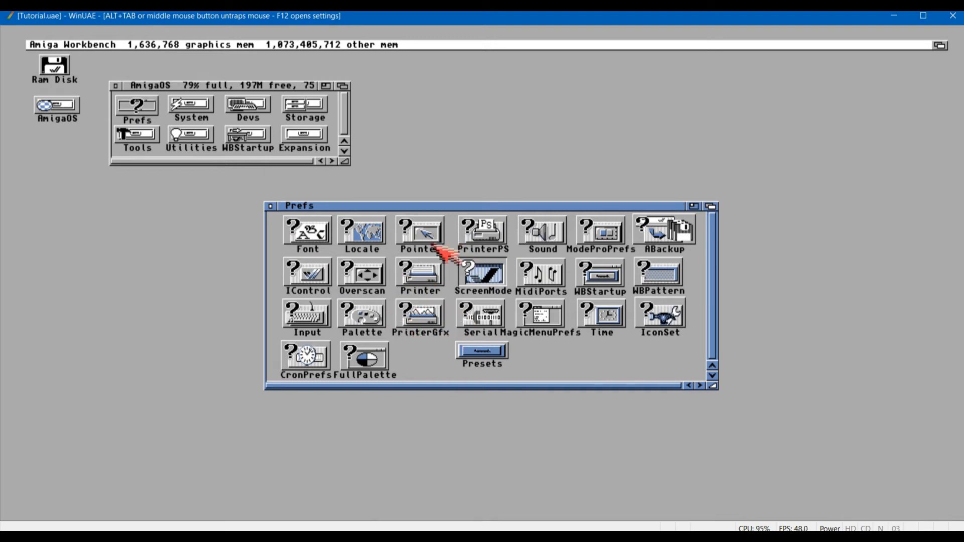
click(660, 322)
double_click(660, 322)
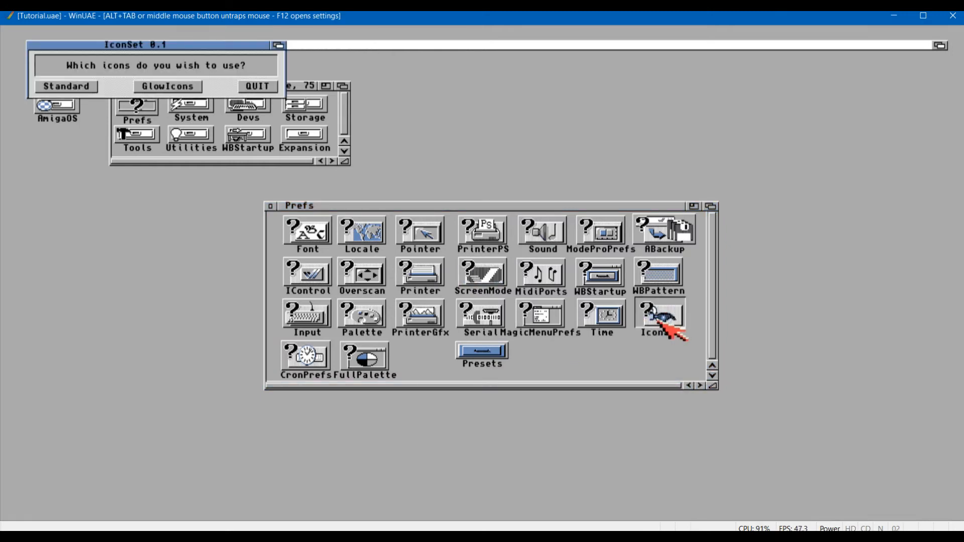
click(166, 86)
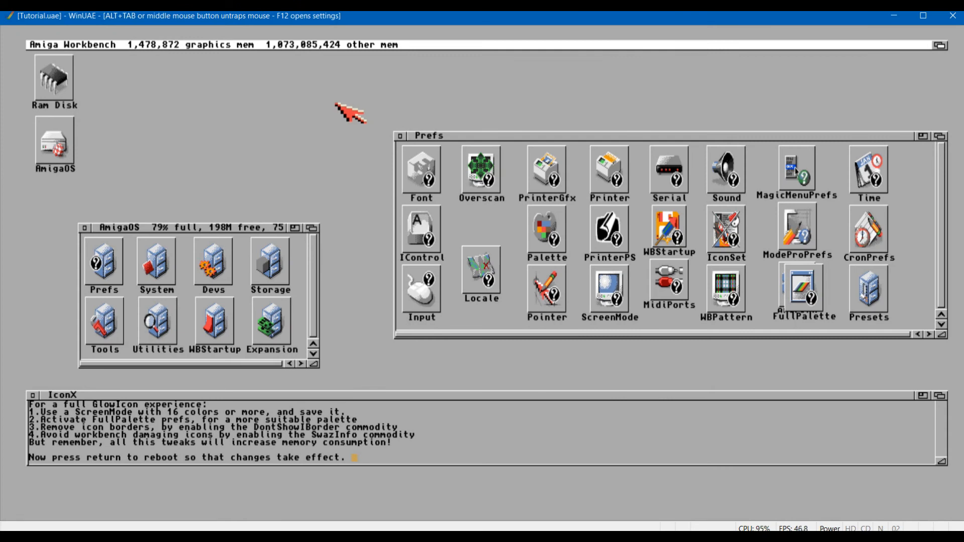
Step: Open the ScreenMode preferences and save them with PAL:Super-High Res Laced and 16 colors
click(420, 431)
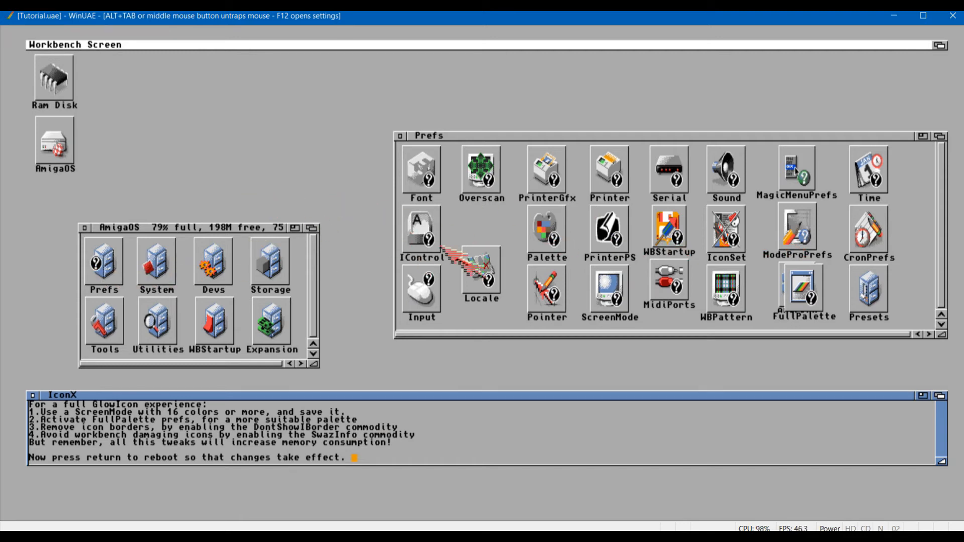
double_click(605, 282)
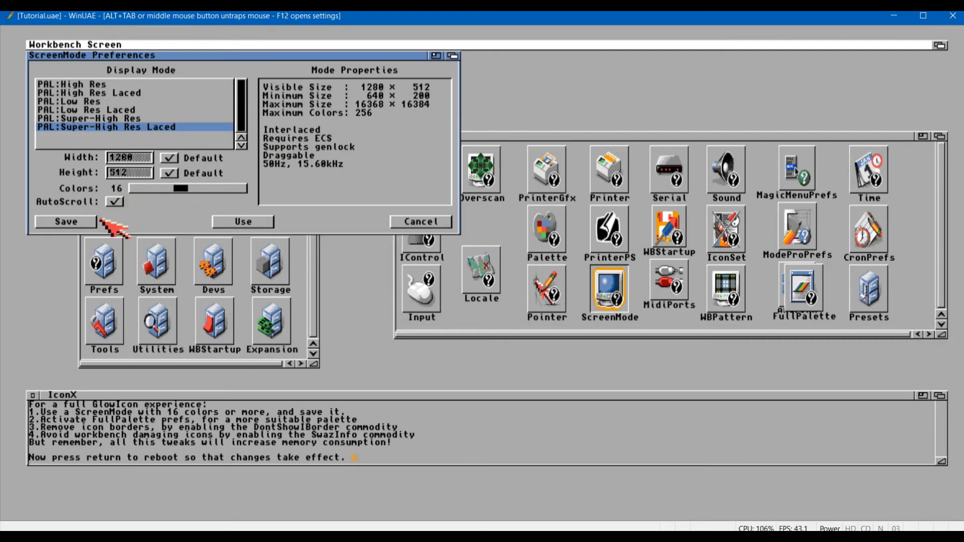
click(69, 221)
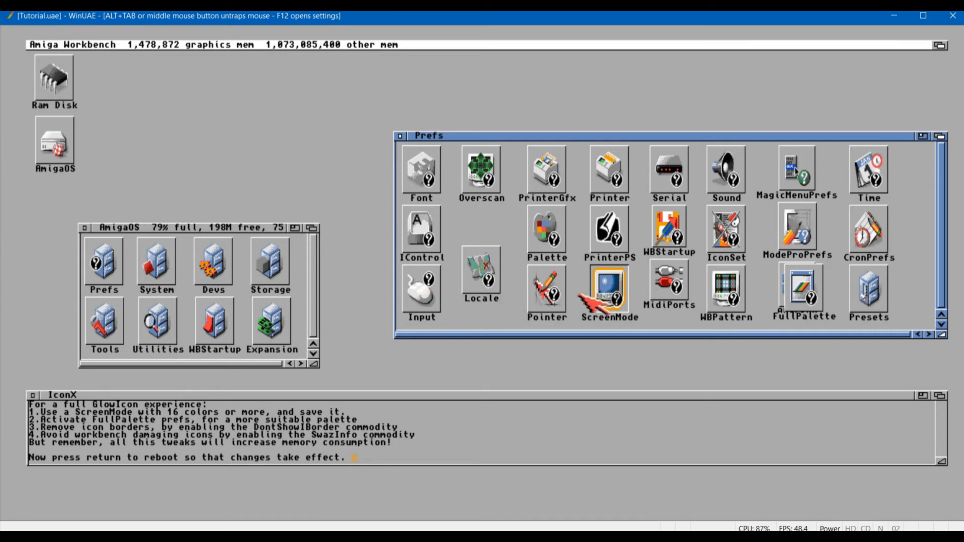
Step: Move the FullPalette icon off ABackup and clean up the icon layout of the Prefs window
drag(797, 289, 759, 295)
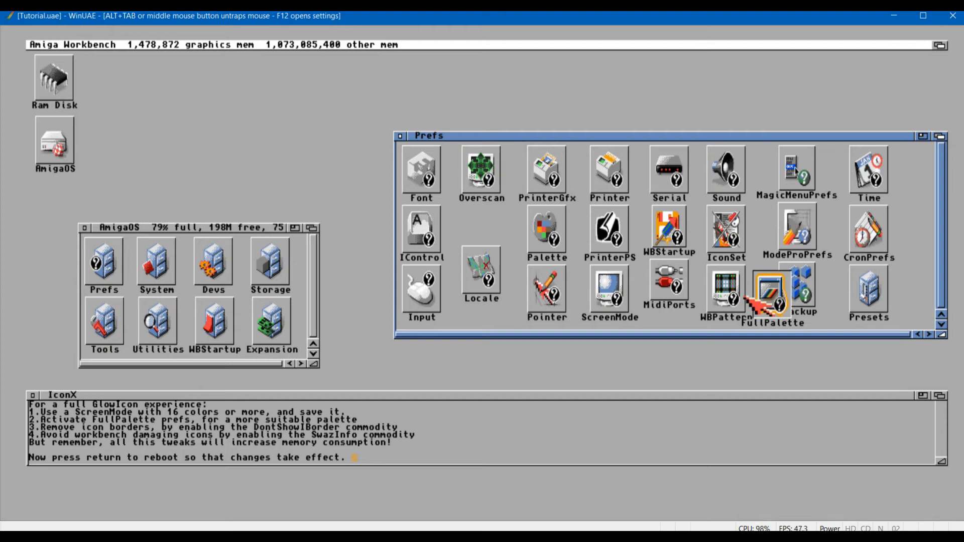
right_click(125, 44)
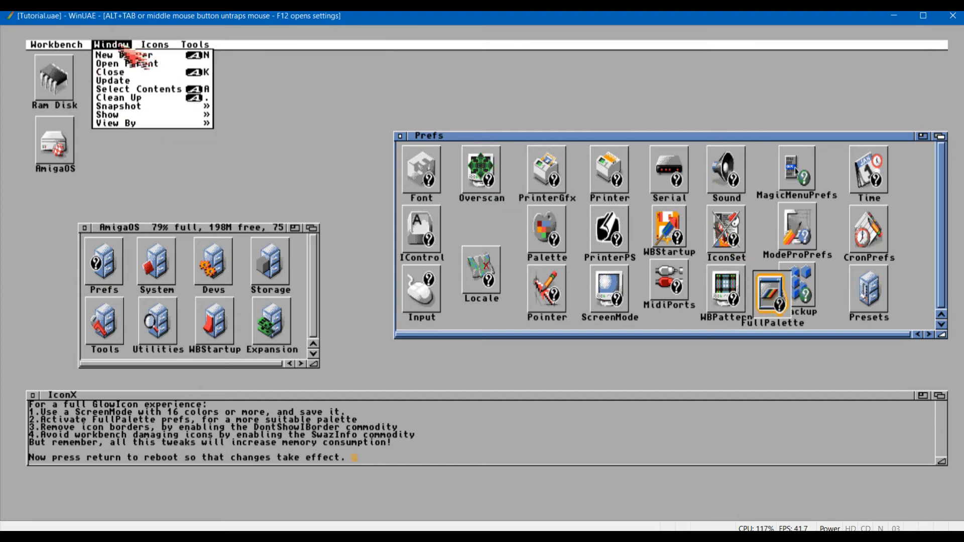
right_click(139, 98)
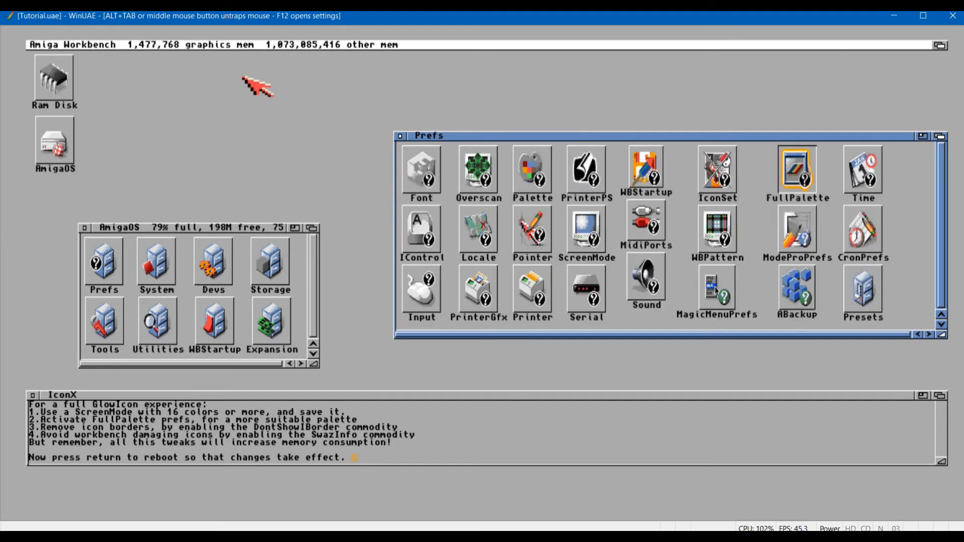
Step: Snapshot the Prefs window together with all its icon positions
right_click(133, 51)
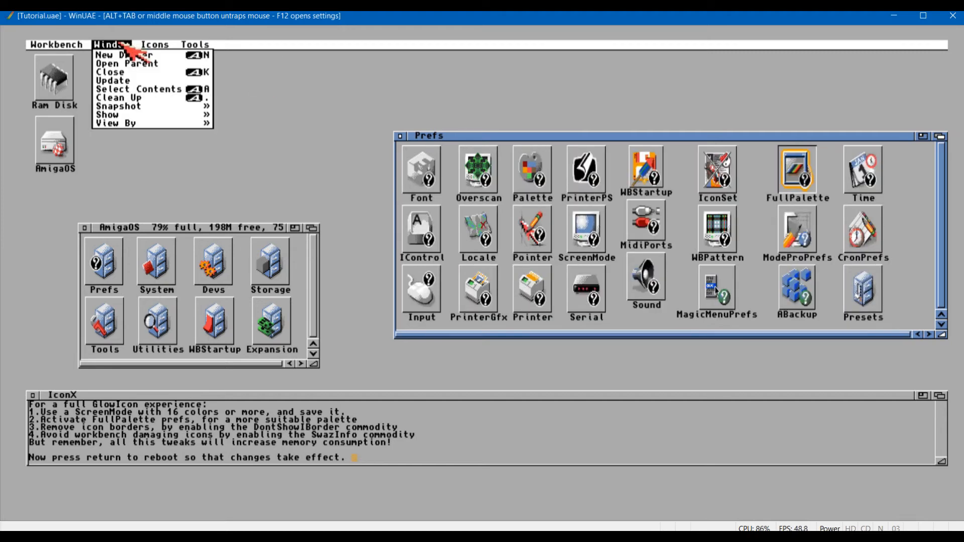
mouse_move(128, 46)
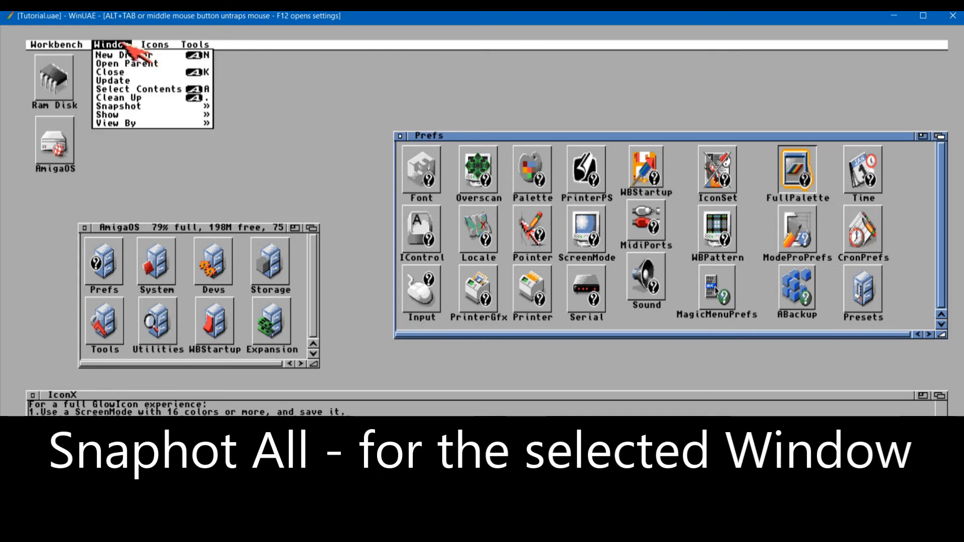
mouse_move(171, 114)
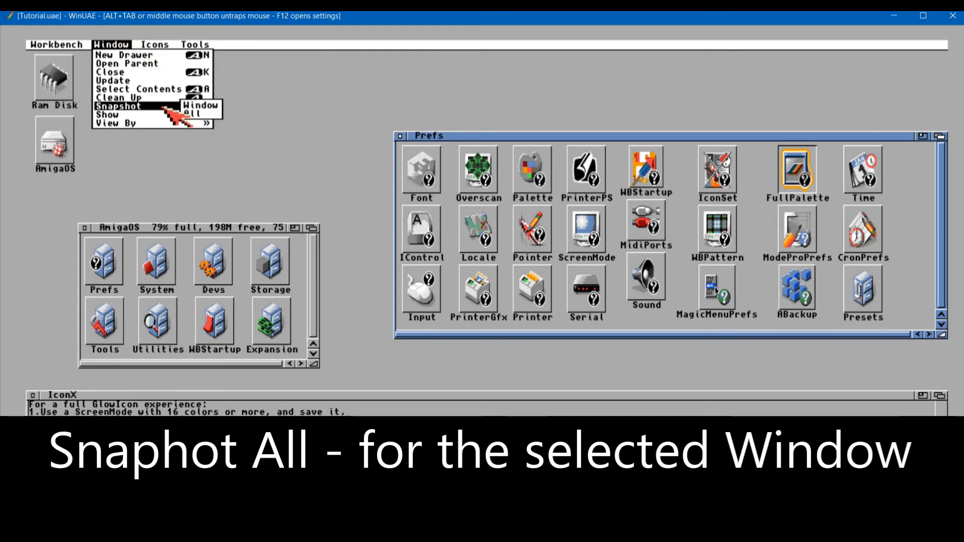
right_click(191, 115)
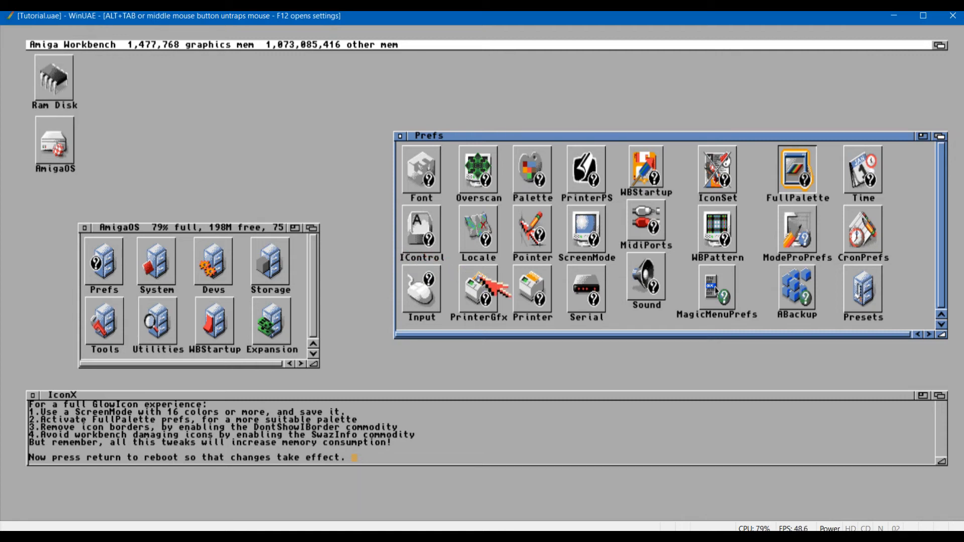
Step: Activate FullPalette from the Prefs window, accept its memory warning and reboot the Amiga when activation finishes
double_click(796, 173)
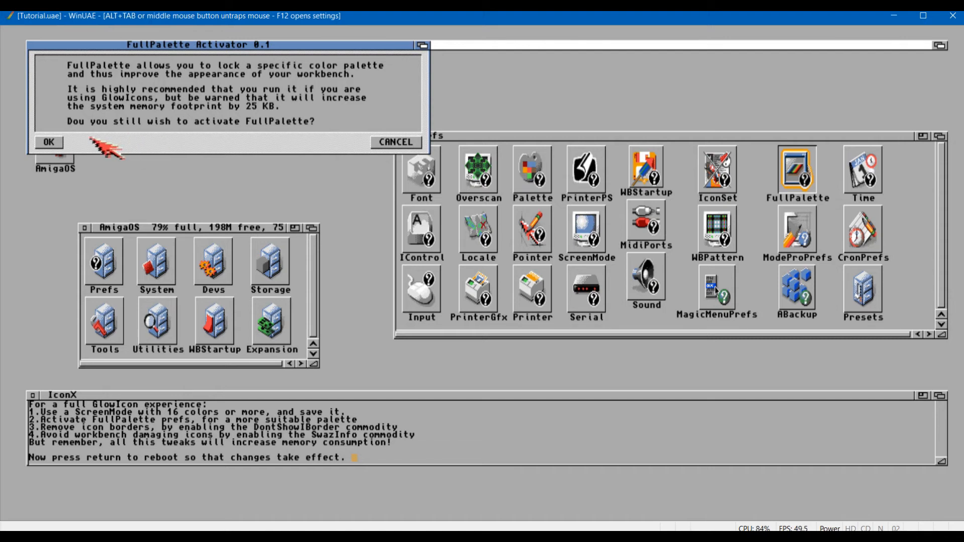
click(48, 143)
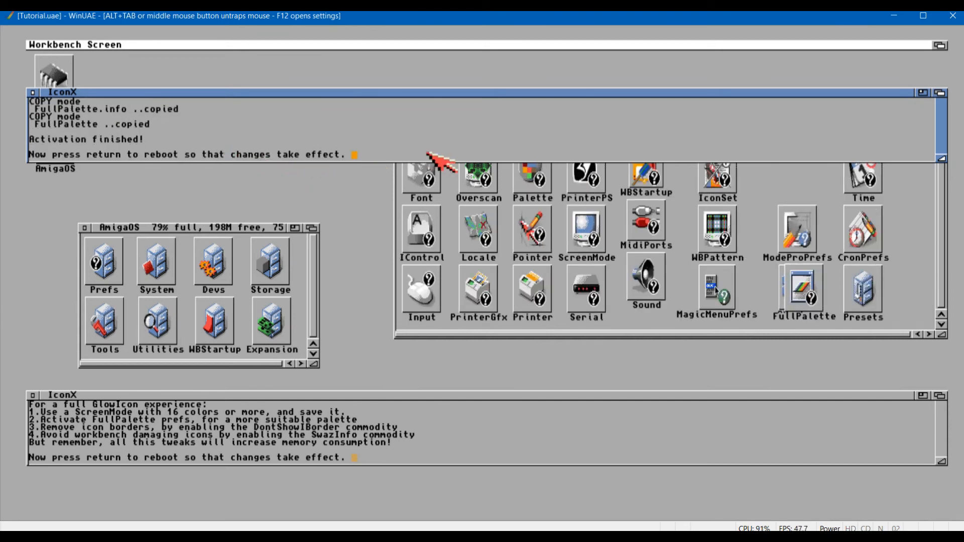
key(Return)
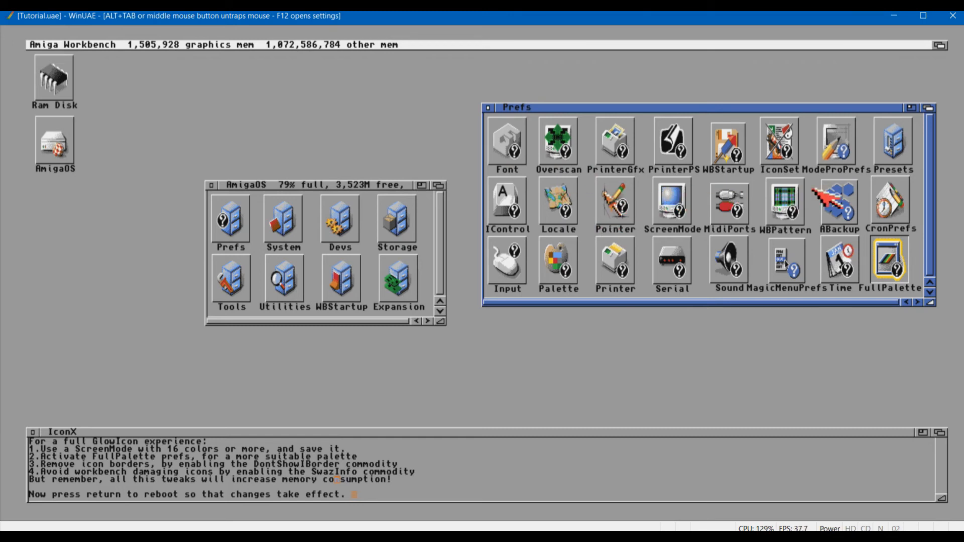
Step: Open the WBStartup preferences and enable the DontShowIBorder tool
click(724, 157)
double_click(725, 158)
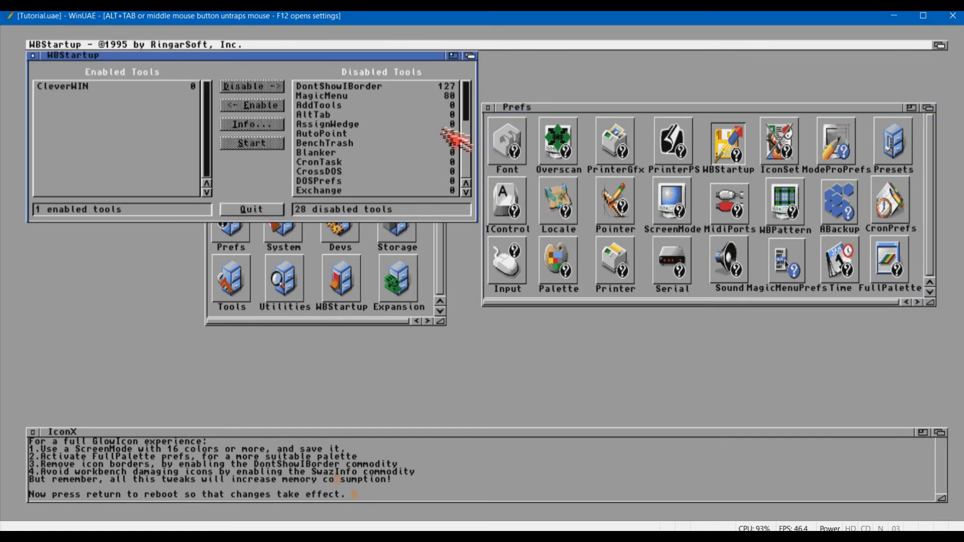
click(326, 87)
click(241, 107)
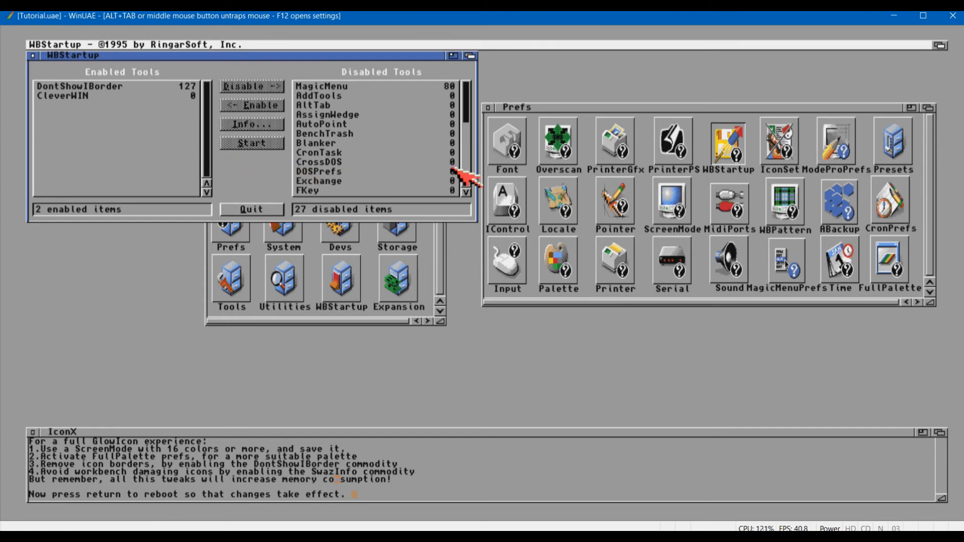
Step: Find SwazInfo among the disabled startup tools and enable it
click(467, 169)
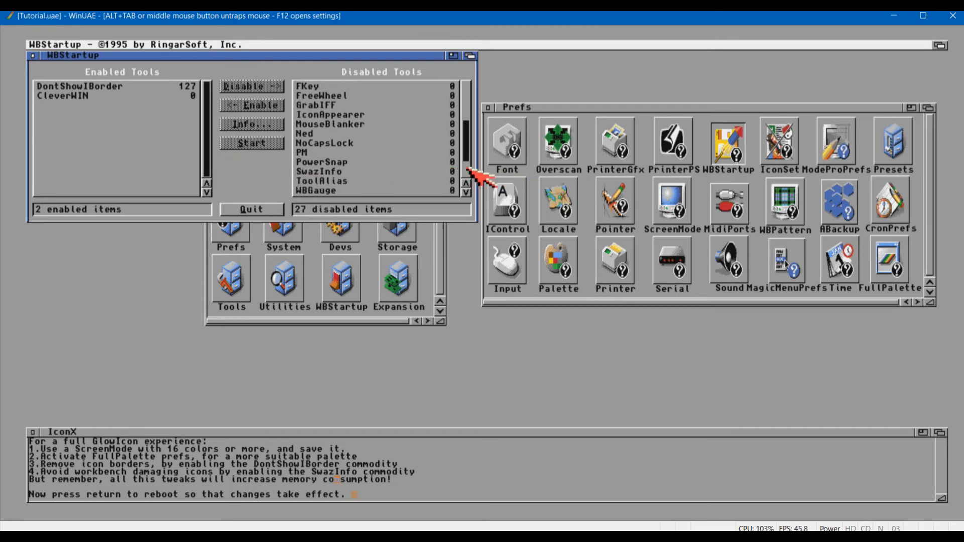
click(468, 169)
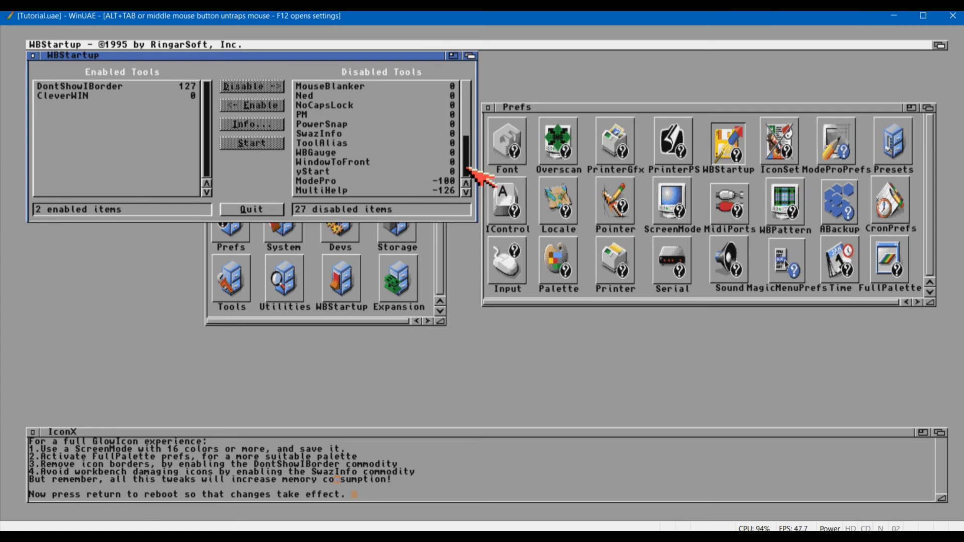
click(299, 134)
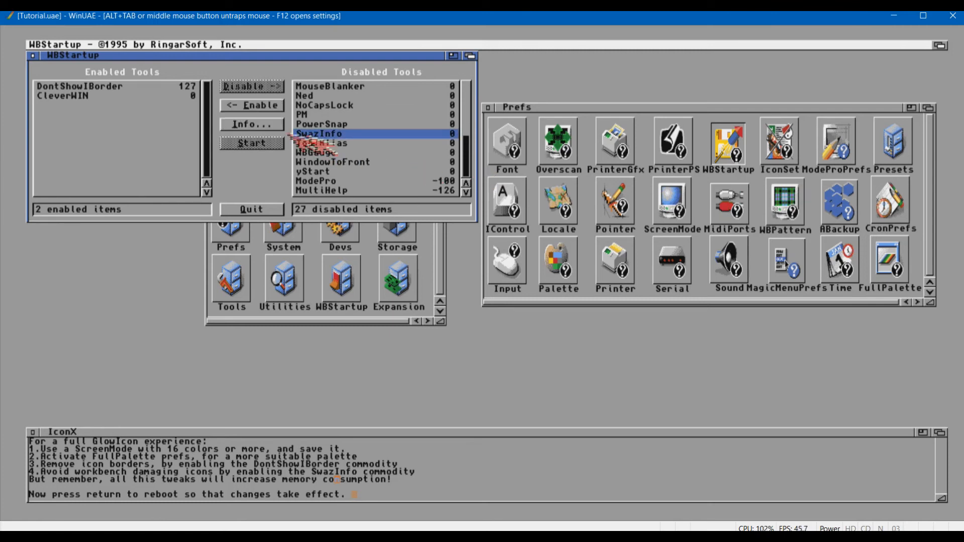
click(261, 107)
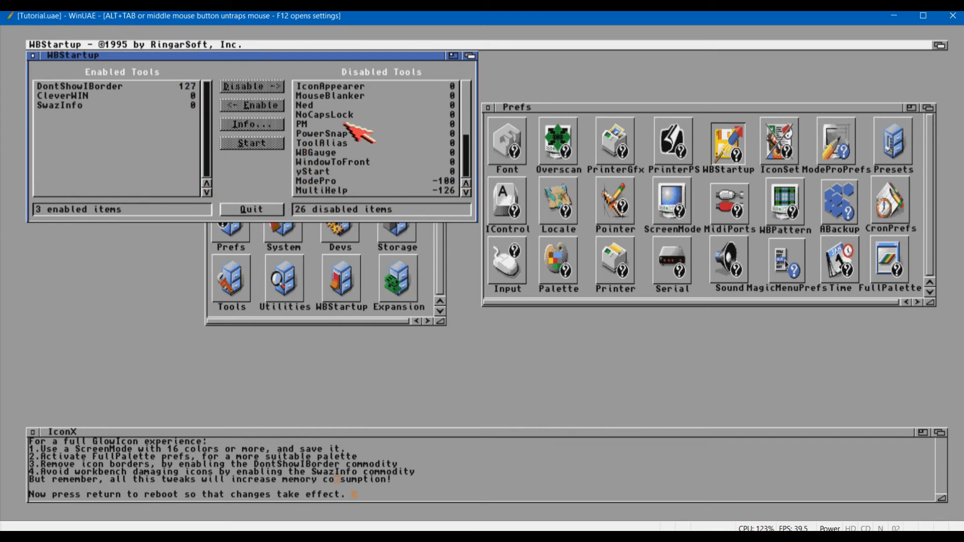
Step: Enable the WBGauge tool, quit WBStartup and reboot the Amiga from the IconX window
click(312, 153)
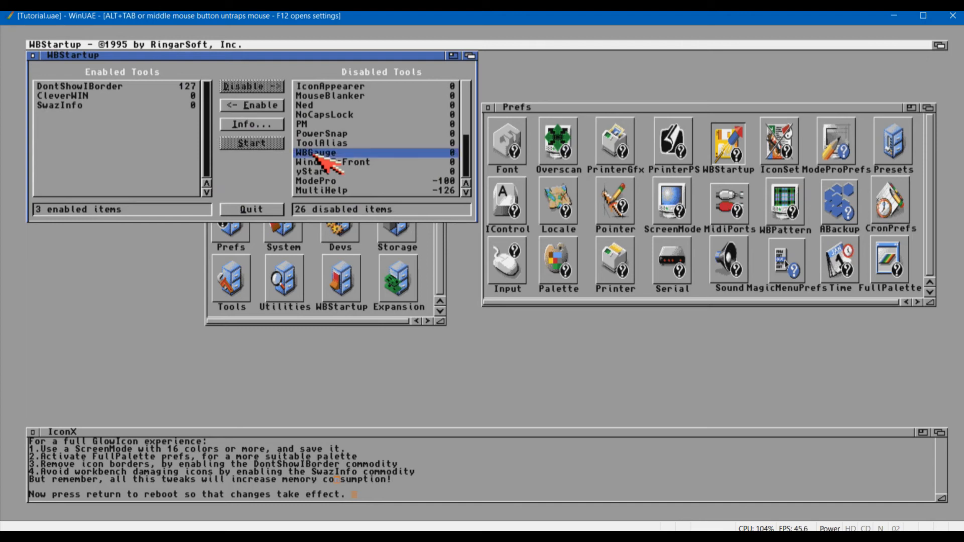
click(270, 108)
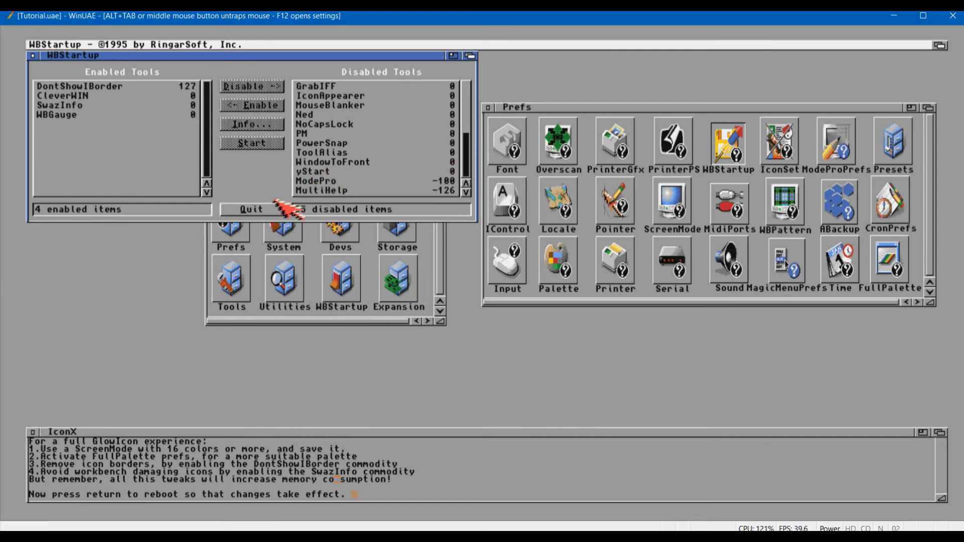
click(255, 211)
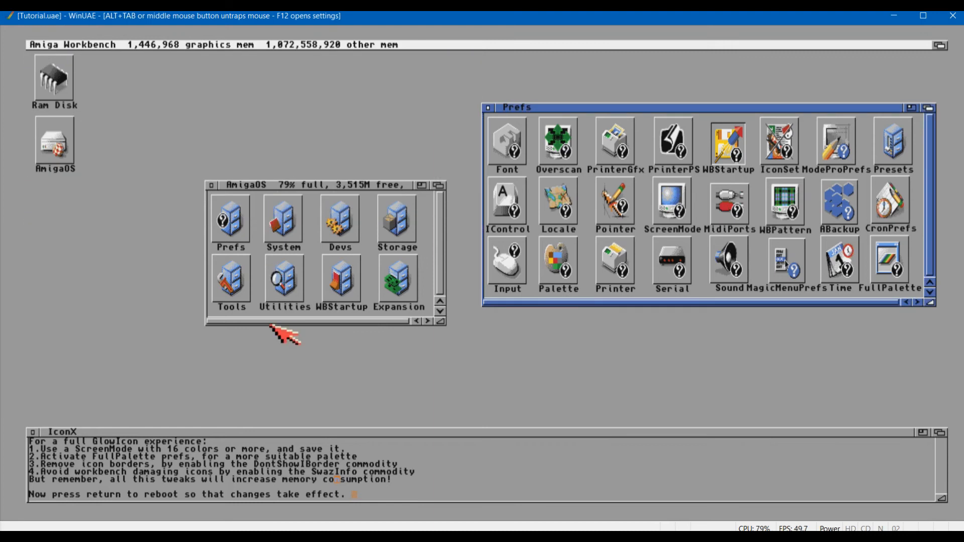
click(489, 485)
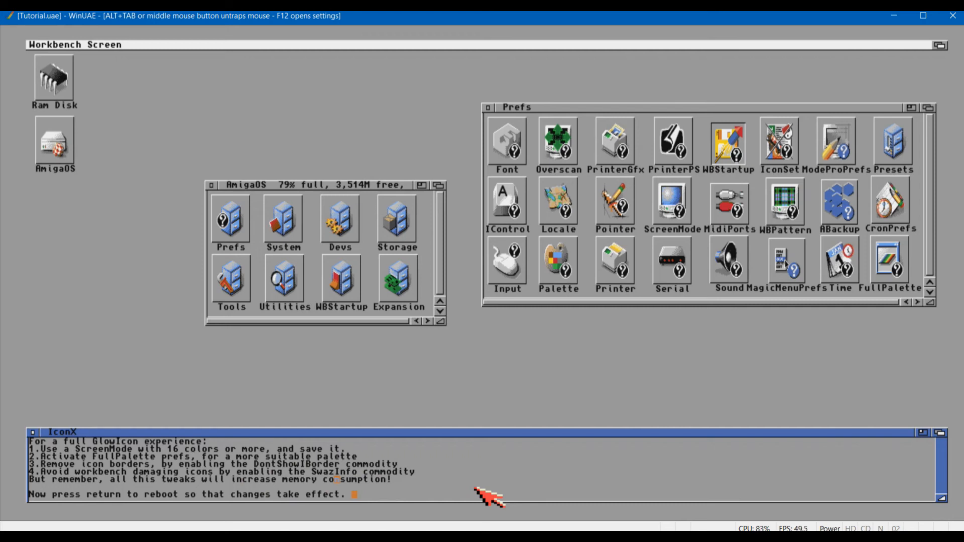
key(Return)
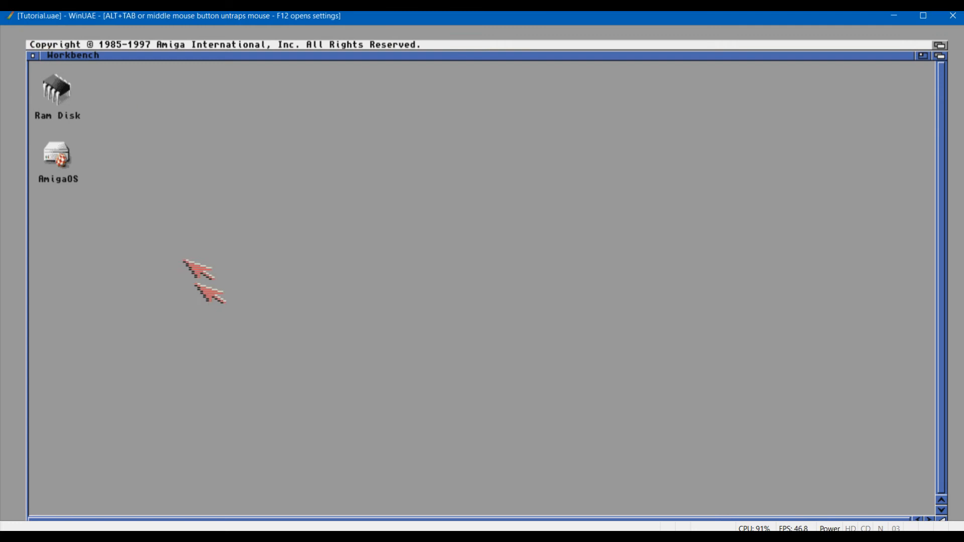
Step: Turn the Workbench window into a backdrop and snapshot its layout
right_click(68, 42)
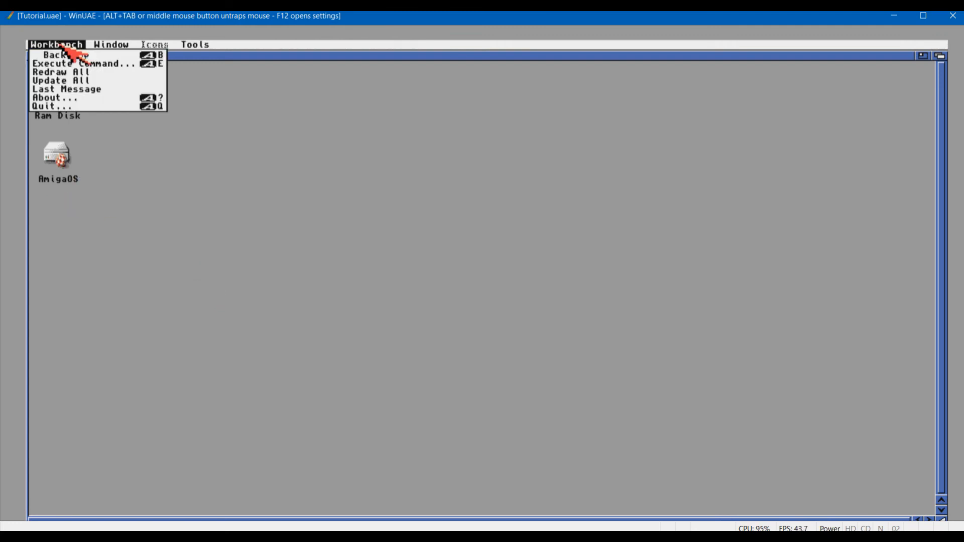
right_click(100, 57)
click(64, 42)
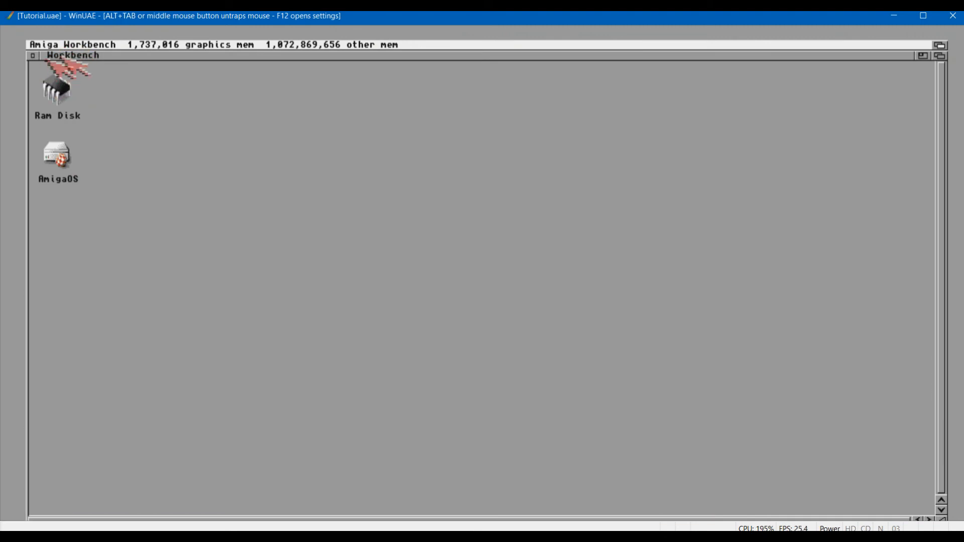
right_click(73, 50)
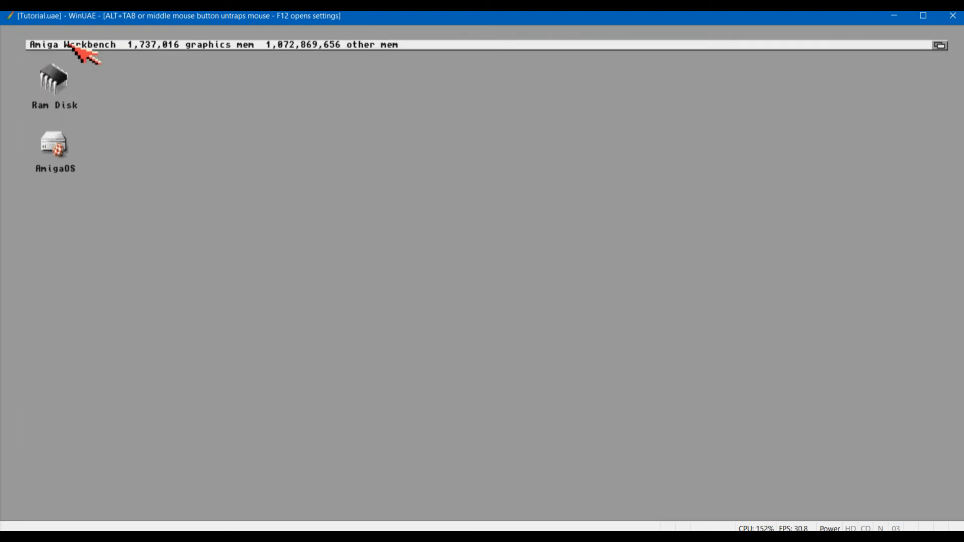
right_click(72, 47)
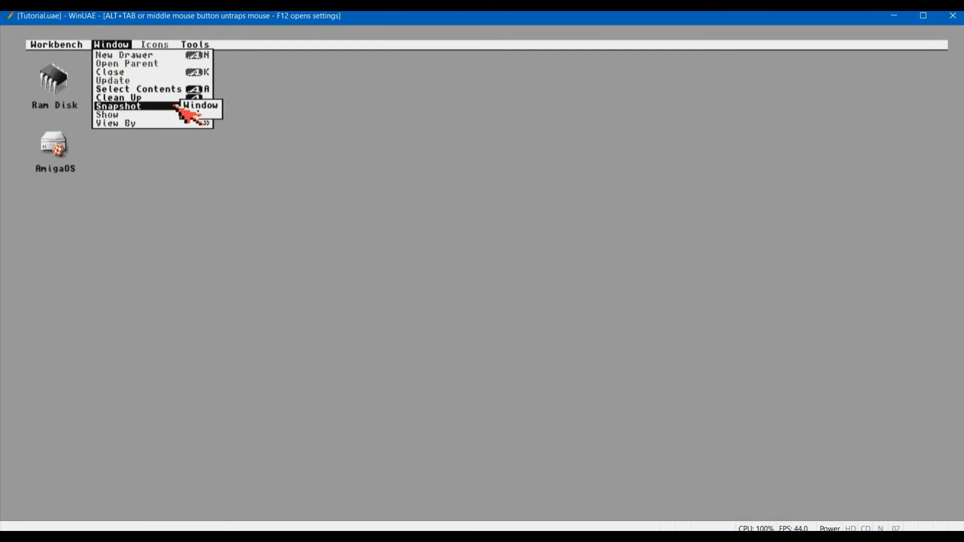
right_click(192, 115)
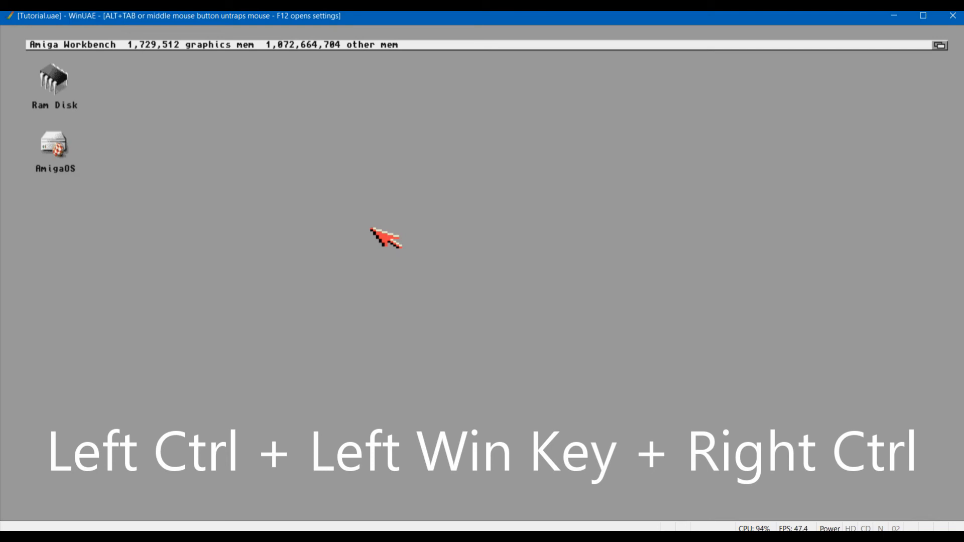
Step: Reset the emulated Amiga, open the AmigaOS drive and move its window clear of the desktop icons
key(ctrl+super+Control_R)
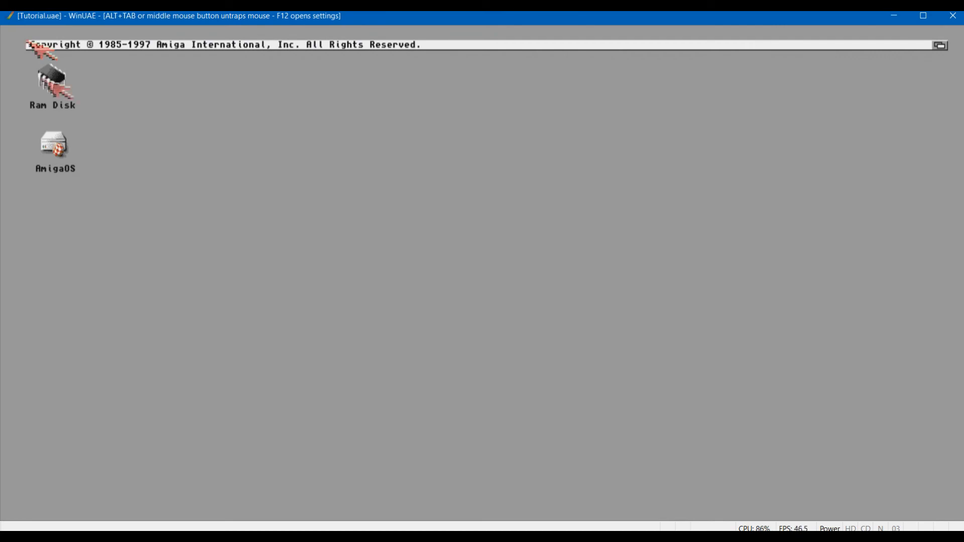
double_click(55, 146)
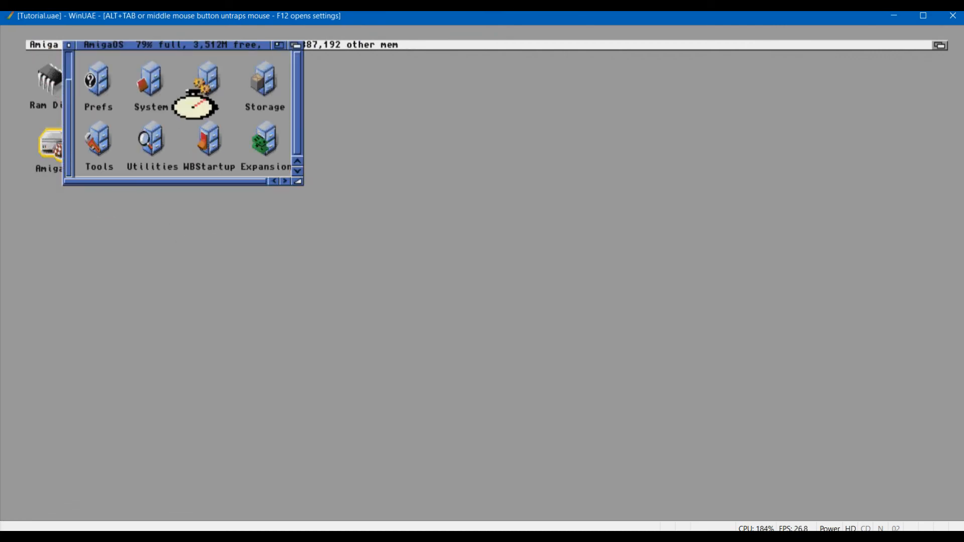
mouse_move(191, 45)
mouse_down()
mouse_move(339, 222)
mouse_move(355, 180)
mouse_move(364, 184)
mouse_up()
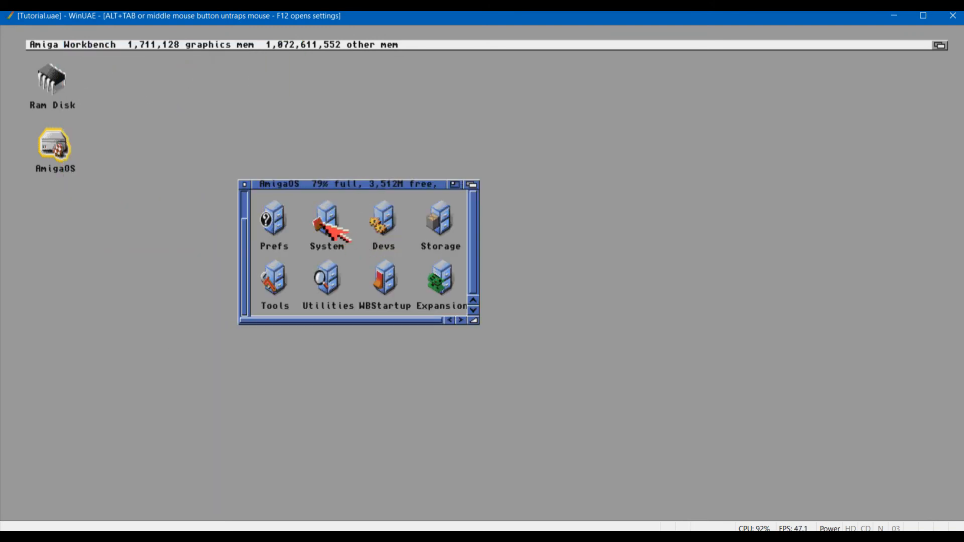
Step: Open the emulator settings and review the CPU and FPU, Chipset, Adv. Chipset and ROM pages
key(F12)
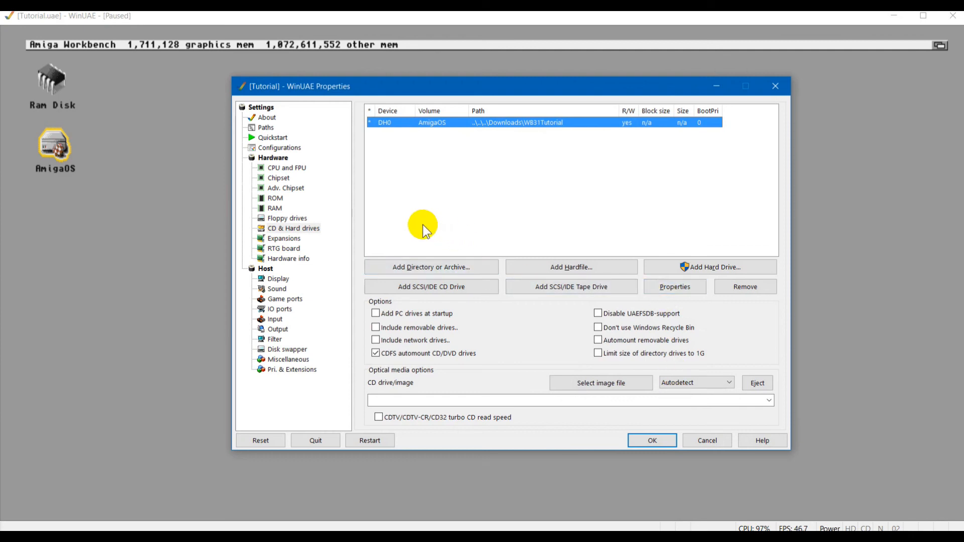
click(286, 169)
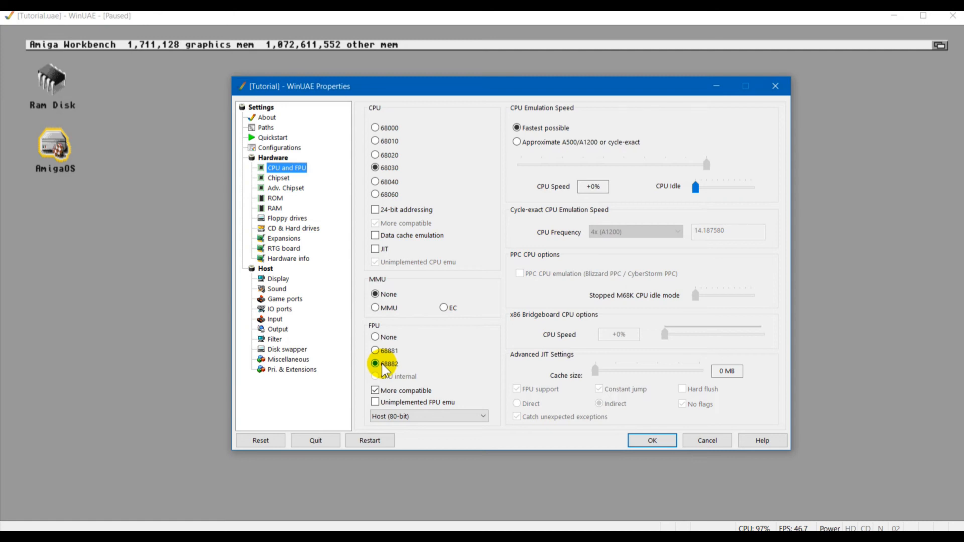
click(279, 179)
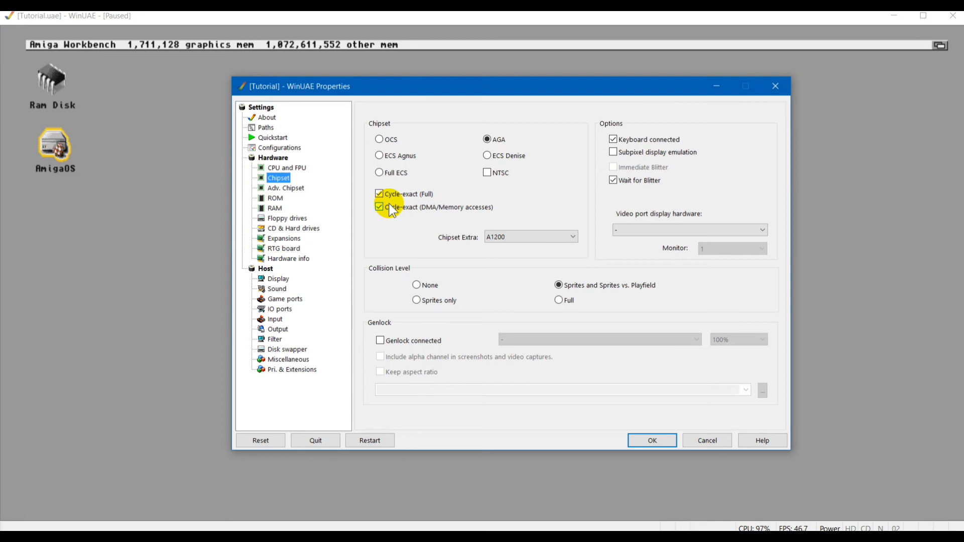
click(286, 189)
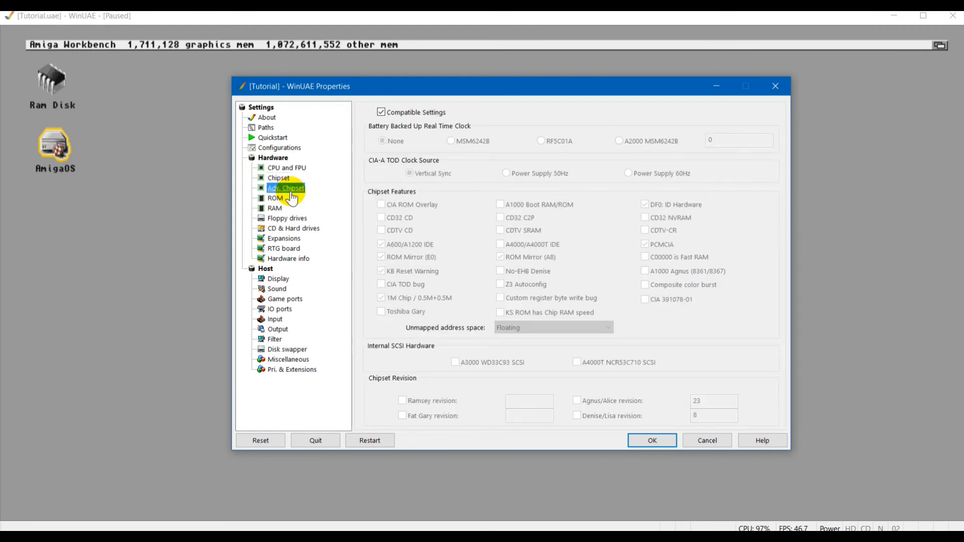
click(274, 199)
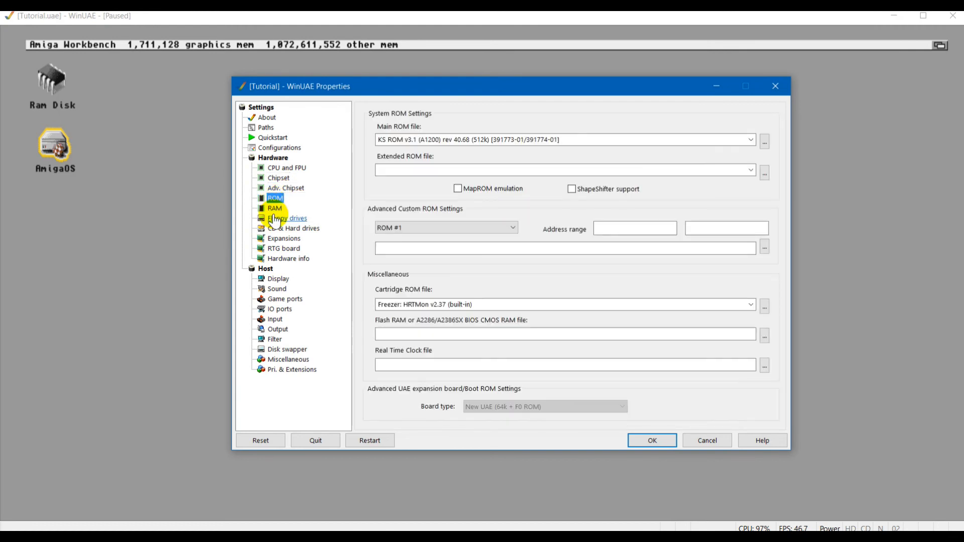
Step: Set the Z3 Fast and 32-bit Chip memory to 1 GB each and save the Tutorial.uae configuration
click(274, 208)
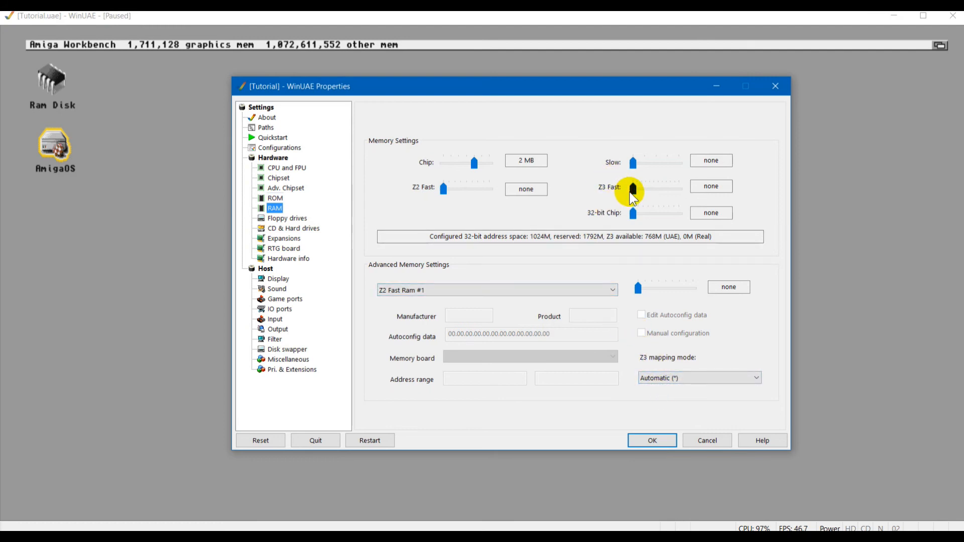
drag(635, 188, 683, 194)
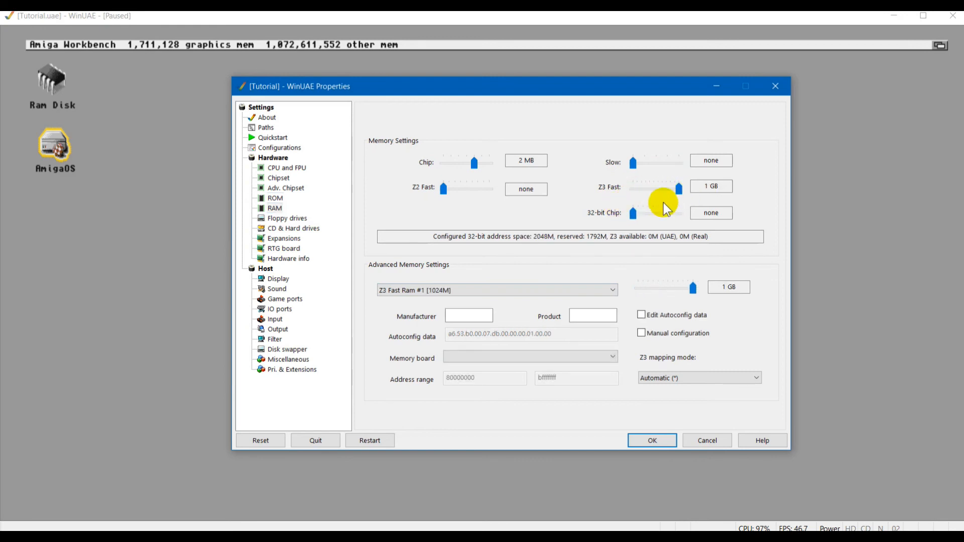
drag(634, 217, 680, 216)
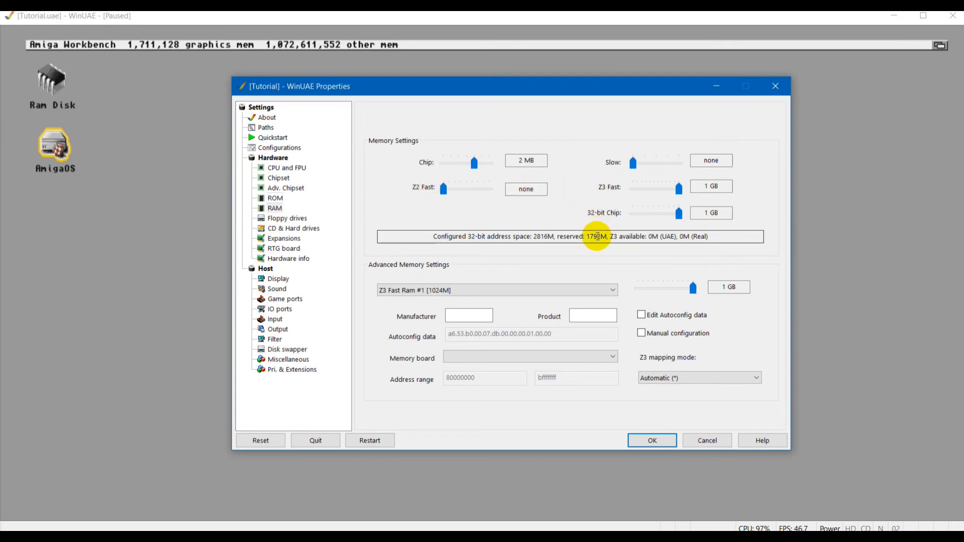
click(293, 149)
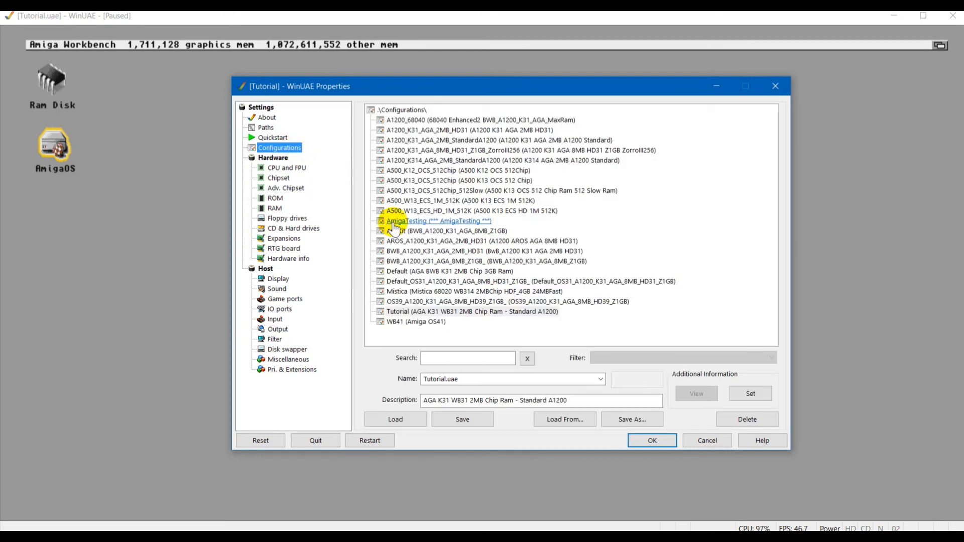
click(468, 416)
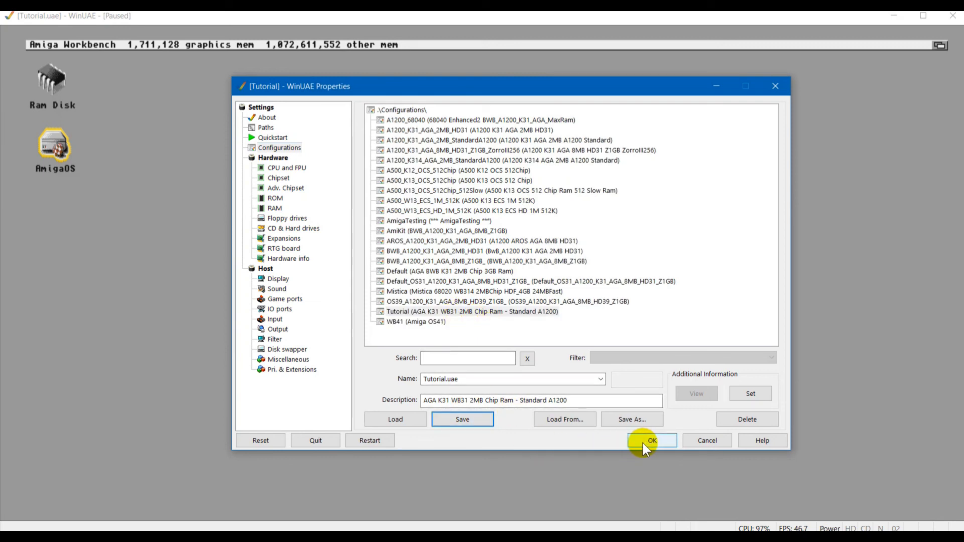
Step: Restart the emulator with the Tutorial configuration and open the AmigaOS drive on the Workbench
click(372, 440)
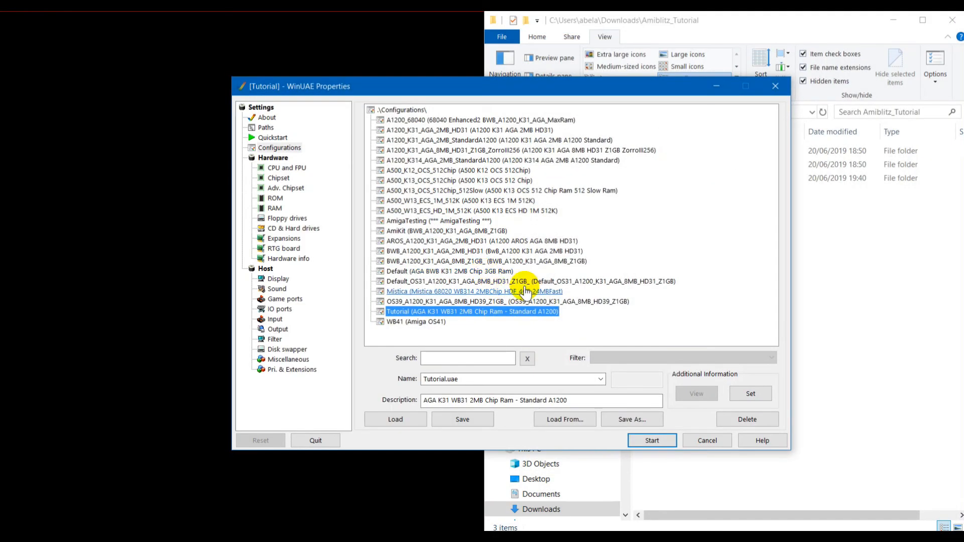
click(649, 445)
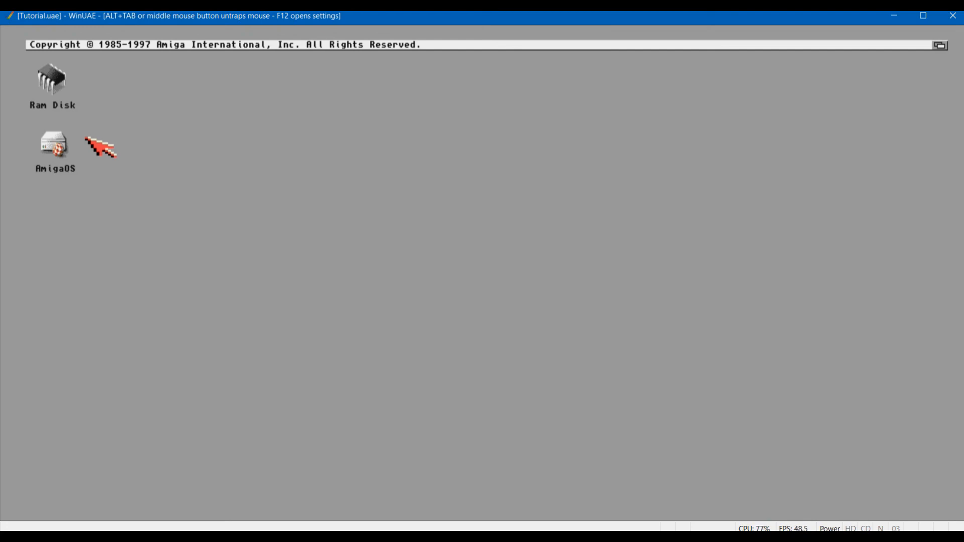
double_click(56, 146)
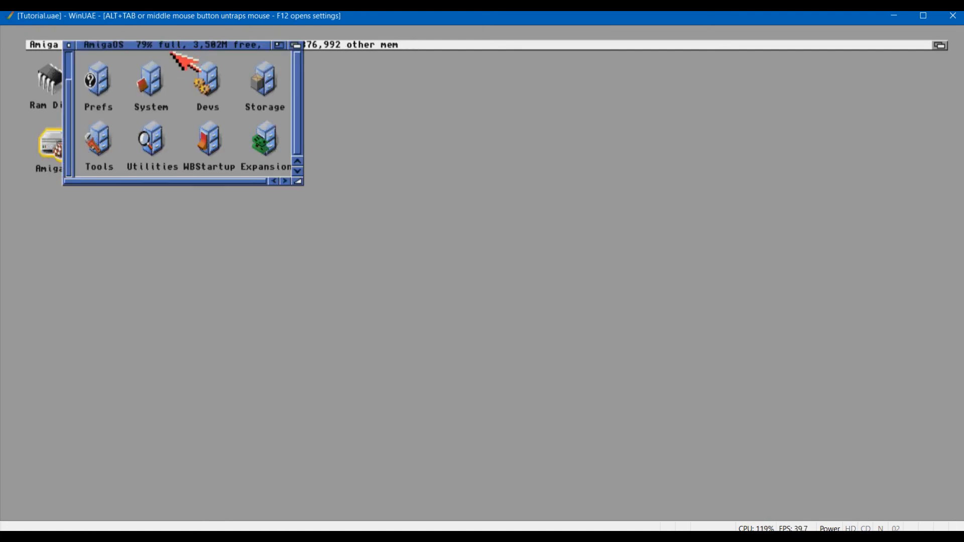
Step: Move the AmigaOS window clear of the desktop icons, enlarge it, then view the Prefs drawer's contents and close the drawer
drag(171, 45, 248, 174)
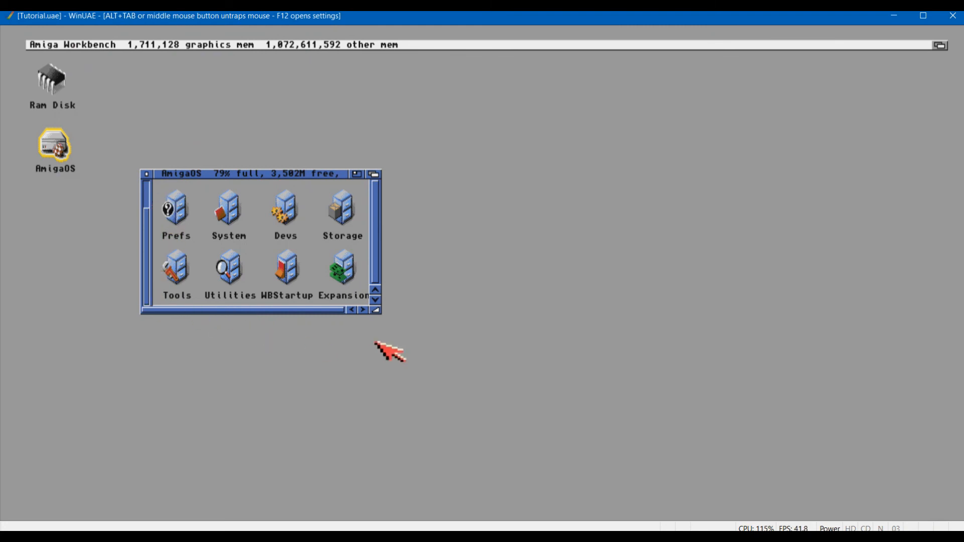
drag(383, 306, 524, 350)
double_click(173, 206)
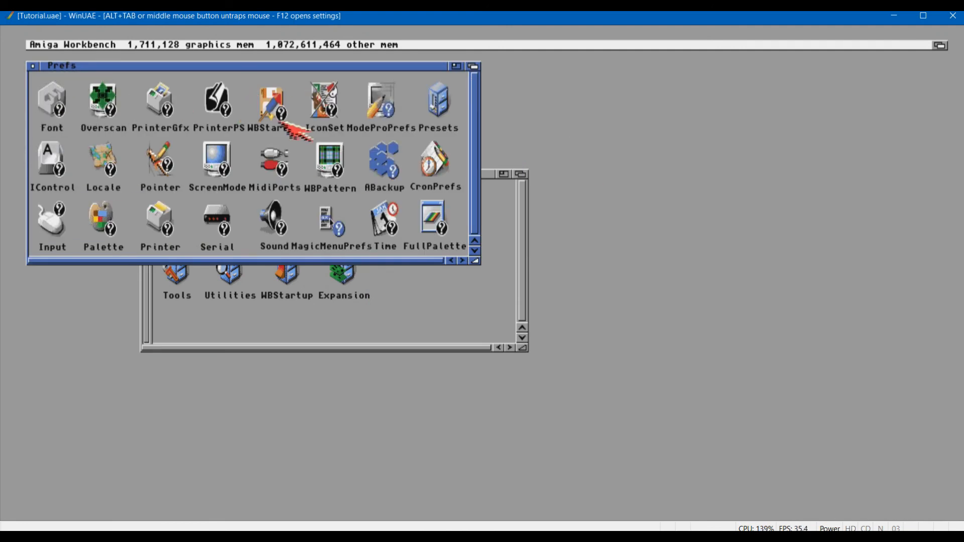
click(33, 67)
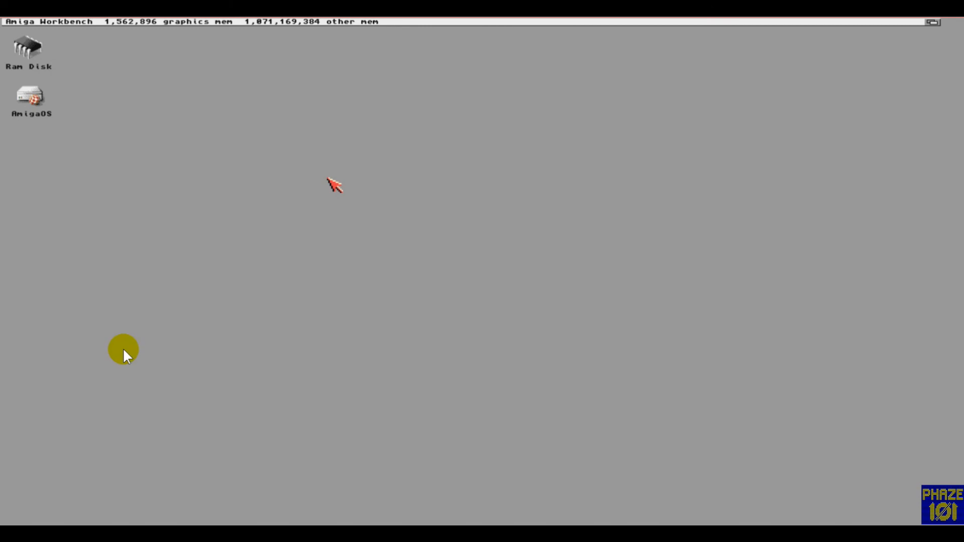
Step: Open the emulator's floppy drive settings and browse for a disk image for DF0
key(F12)
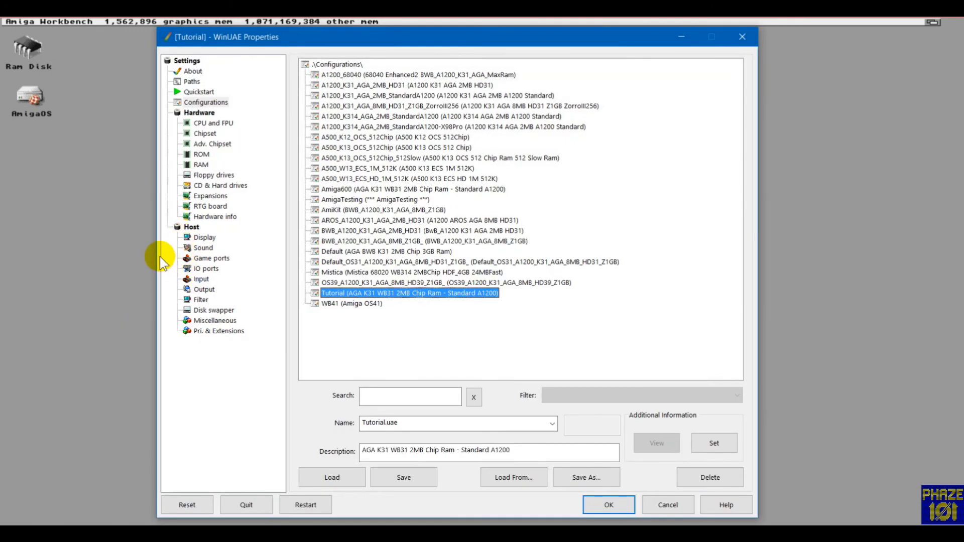
click(217, 175)
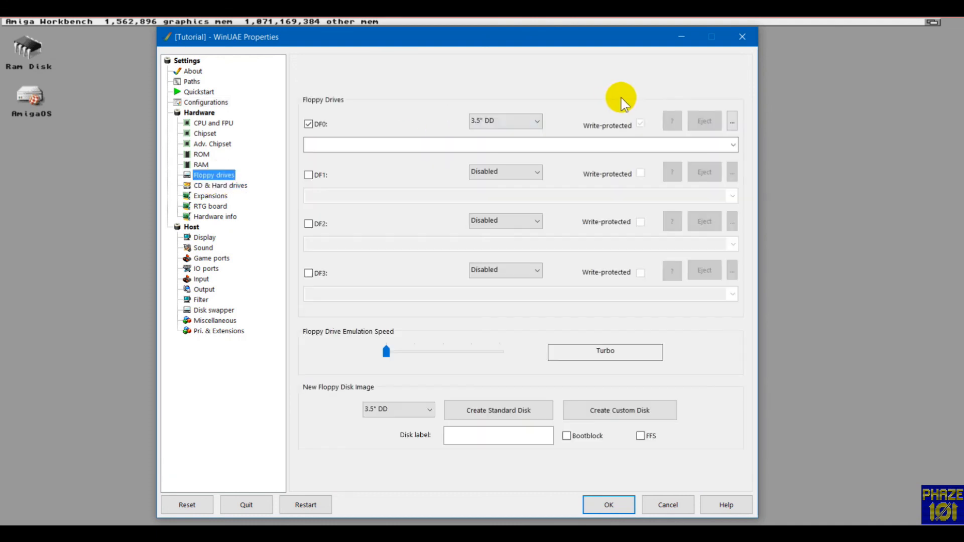
click(733, 123)
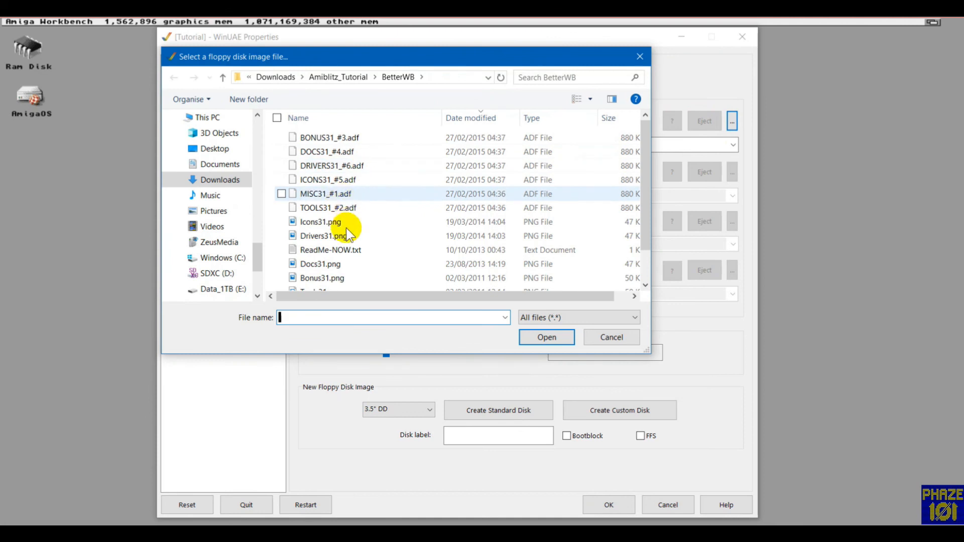
scroll(365, 178, down, 1)
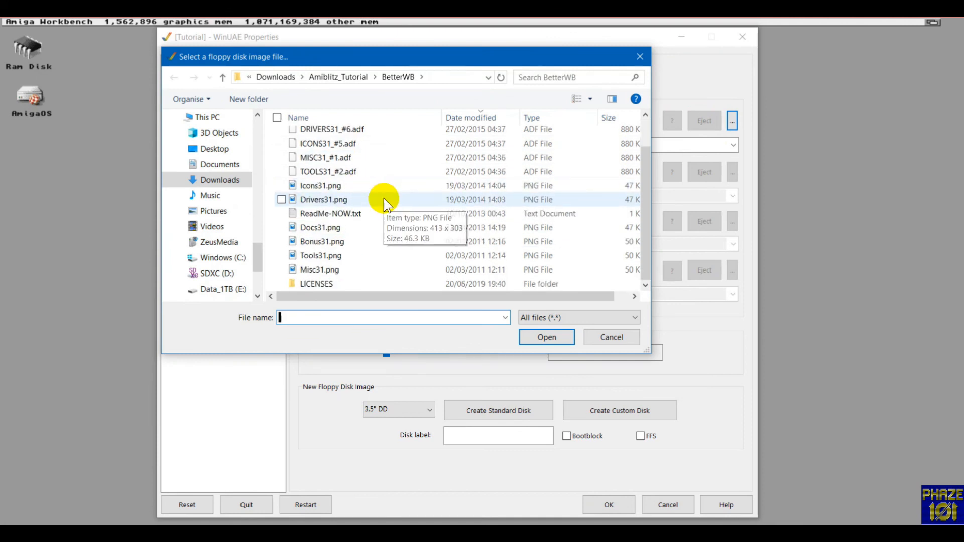
scroll(363, 191, up, 1)
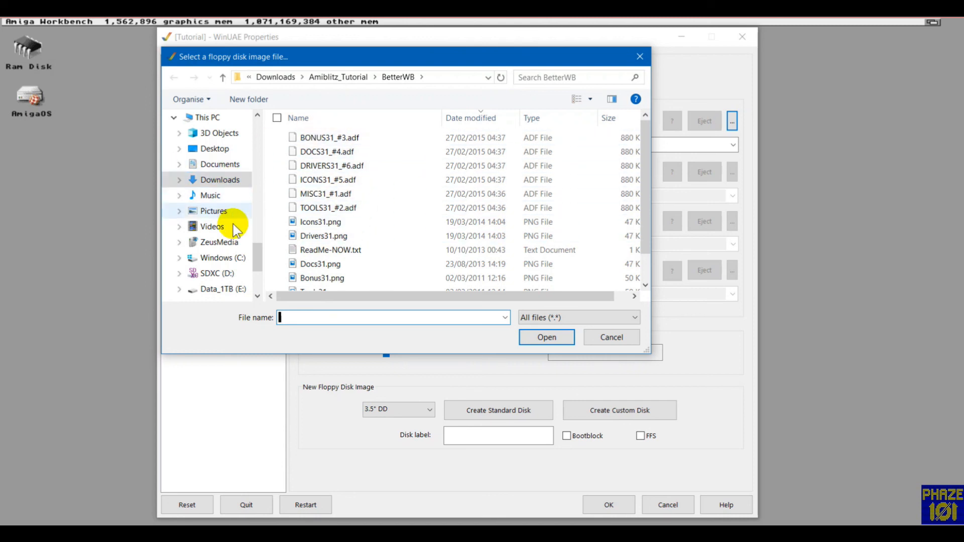
Step: Go to the OneDrive folder AmigaSoft > WorkBench > BetterWB in the disk image browser
scroll(256, 131, up, 4)
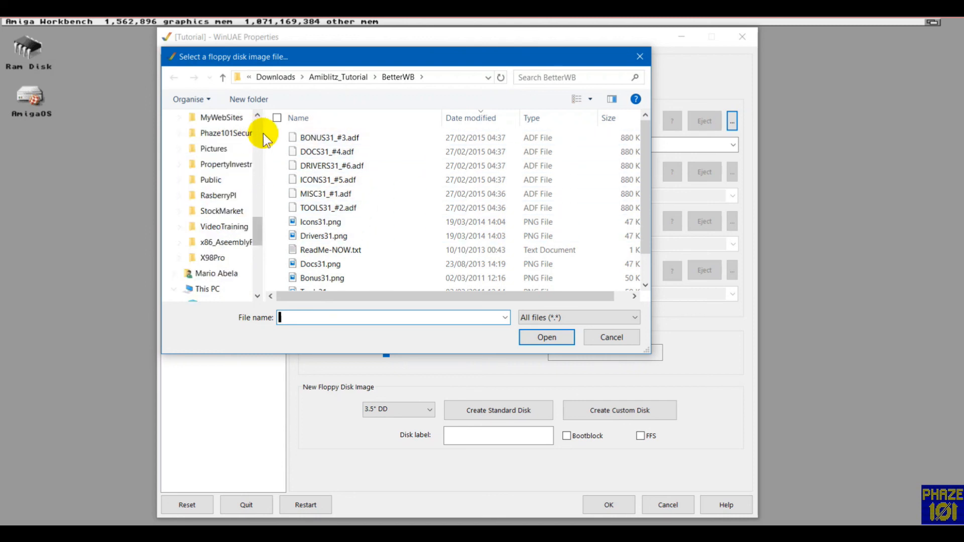
scroll(256, 130, up, 3)
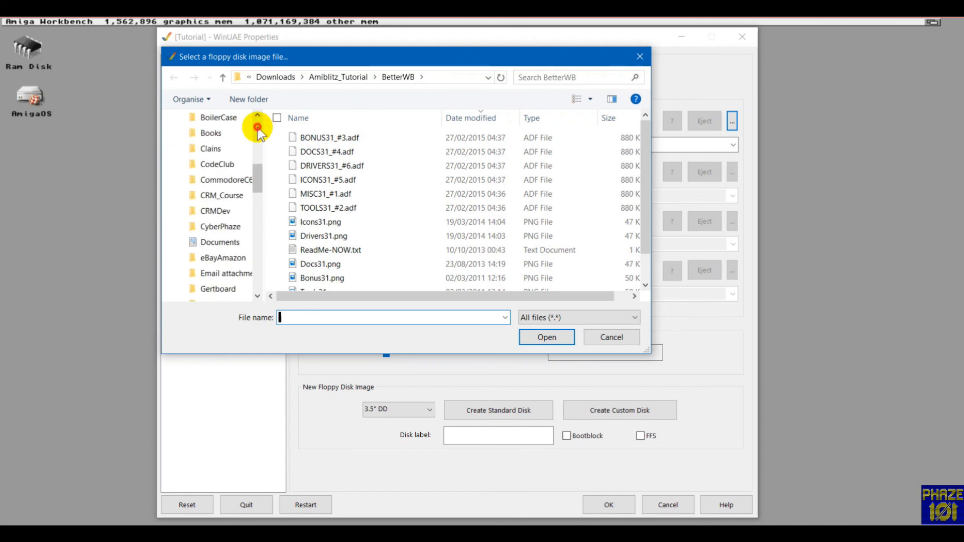
mouse_move(256, 155)
mouse_down()
mouse_move(256, 134)
mouse_move(255, 155)
mouse_up()
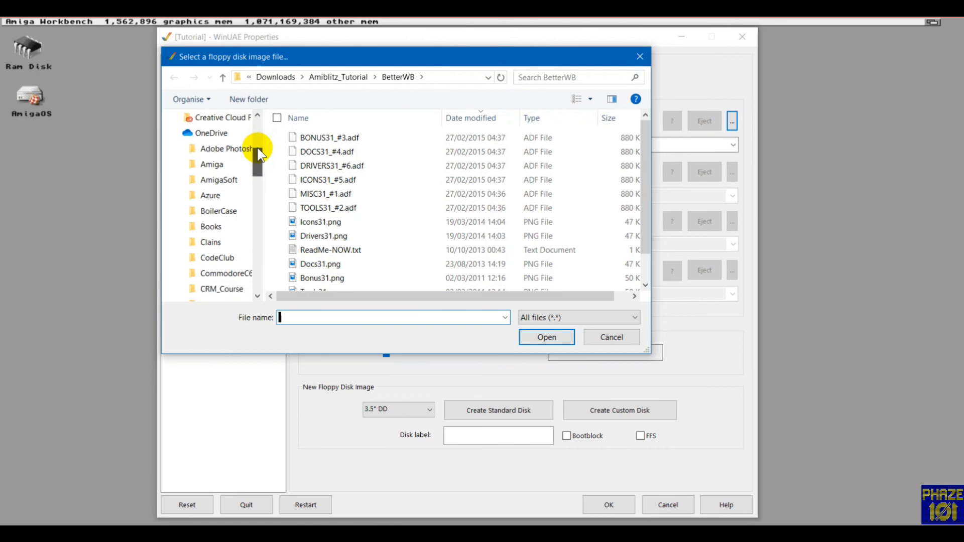
click(223, 184)
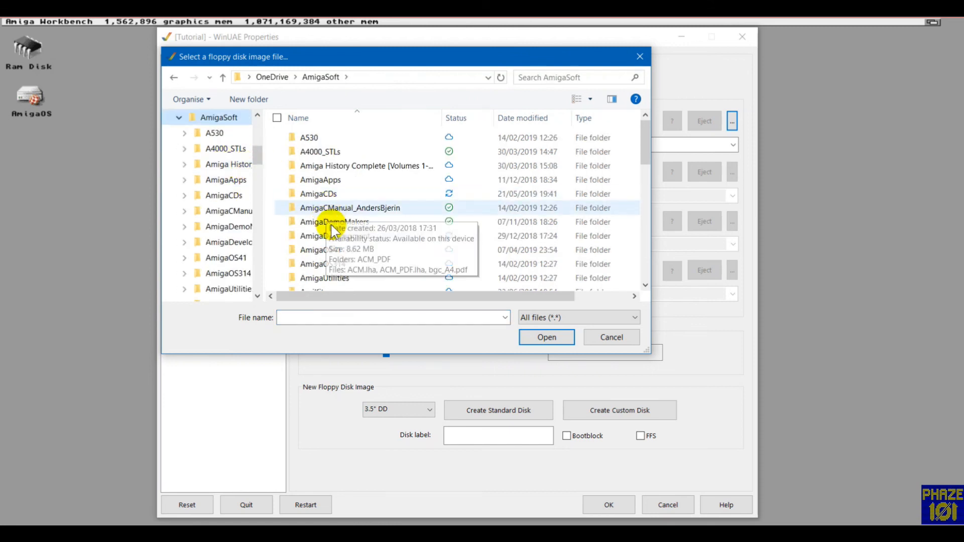
scroll(326, 176, down, 10)
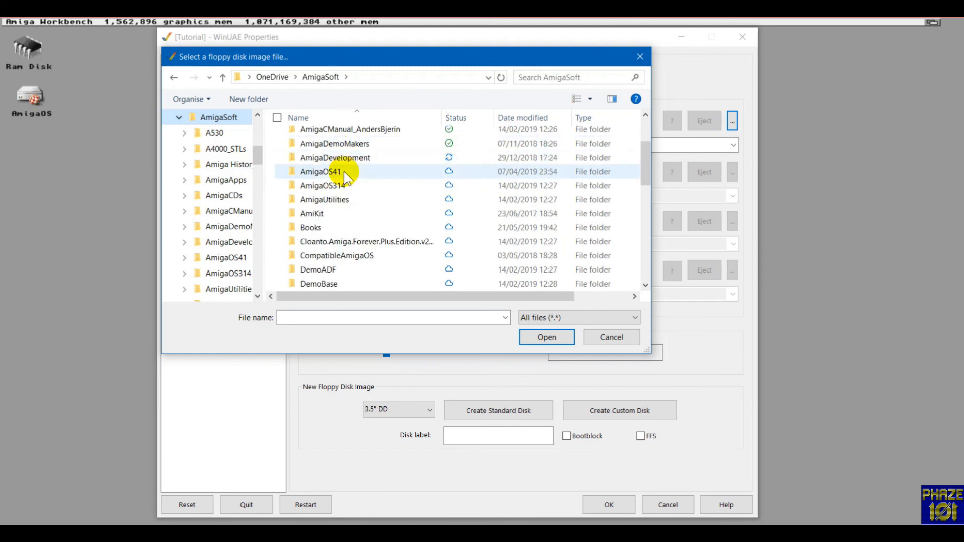
scroll(349, 159, down, 1)
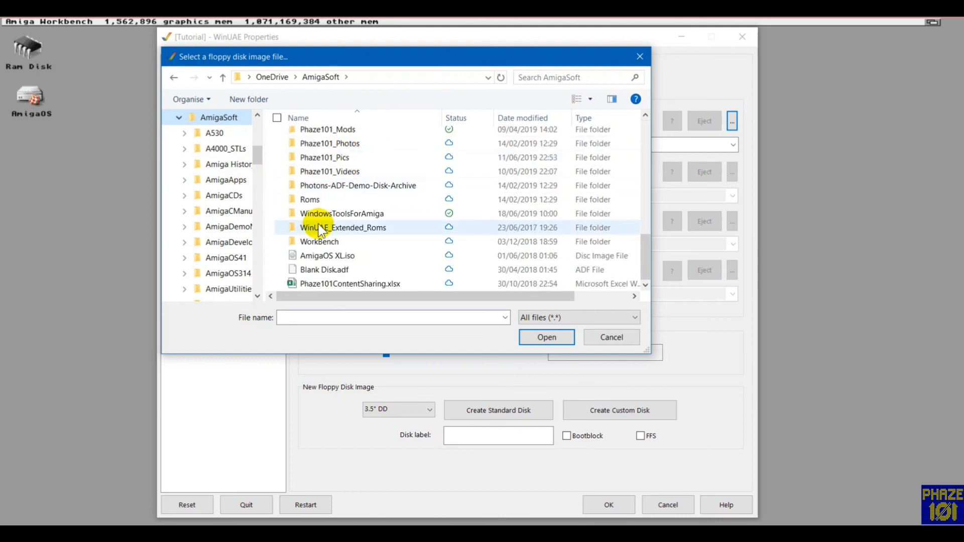
click(319, 243)
double_click(319, 243)
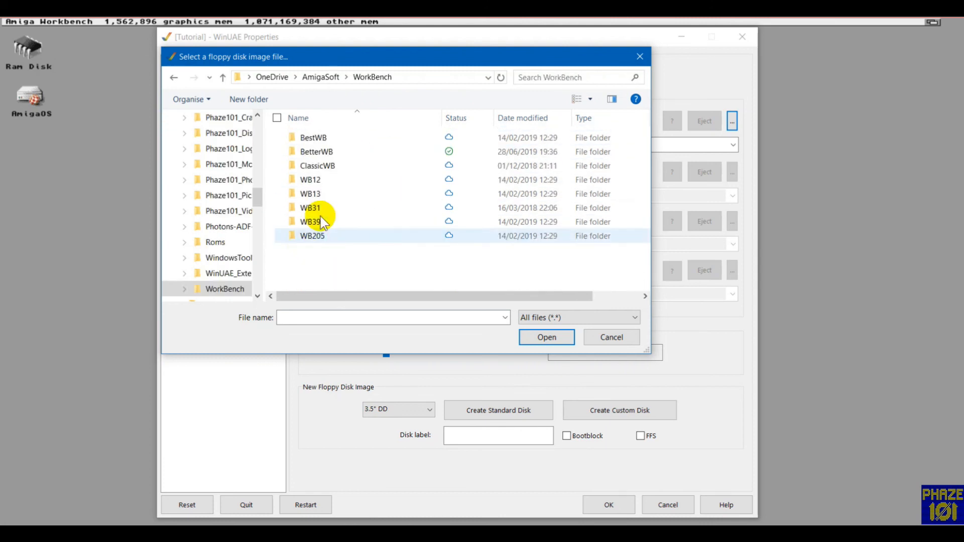
double_click(328, 153)
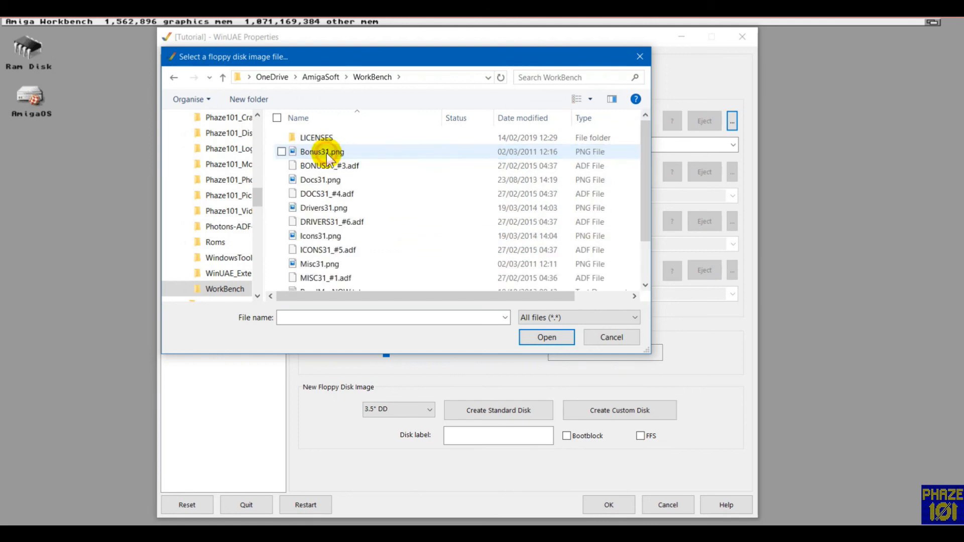
Step: Sort the files by modification date, insert Update40to43.adf into DF0 and return to the Workbench
click(531, 119)
click(340, 139)
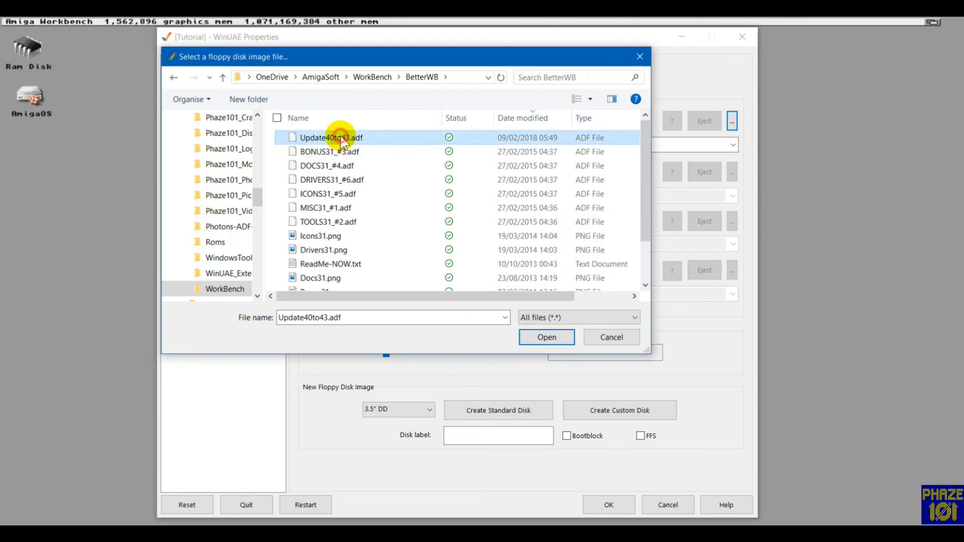
click(546, 338)
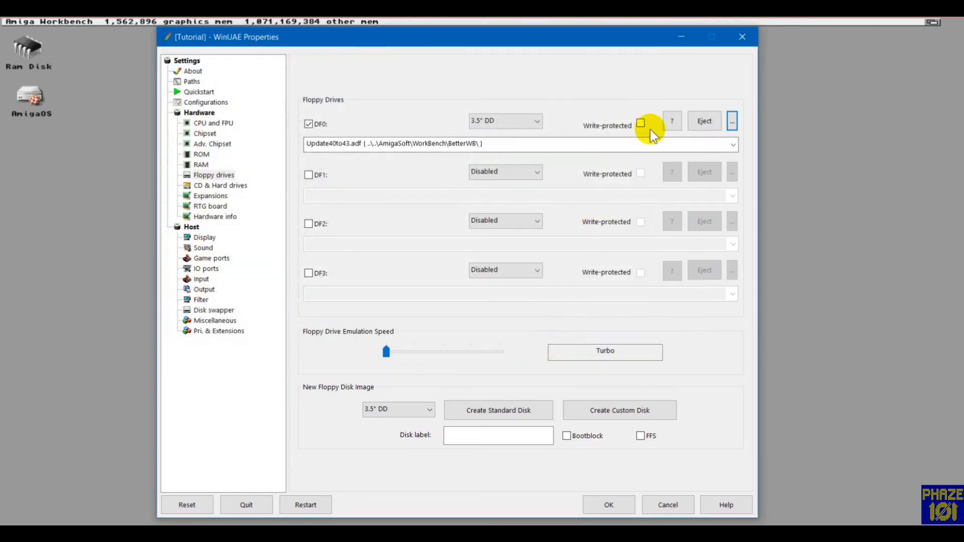
click(609, 505)
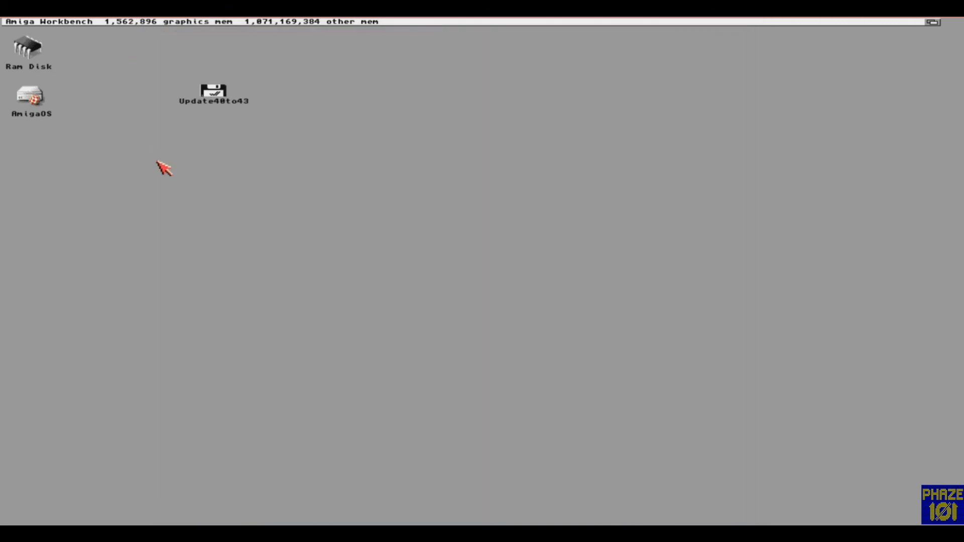
Step: Open the Update40to43 disk on the Workbench and run the Update_BetterWB installer
double_click(217, 96)
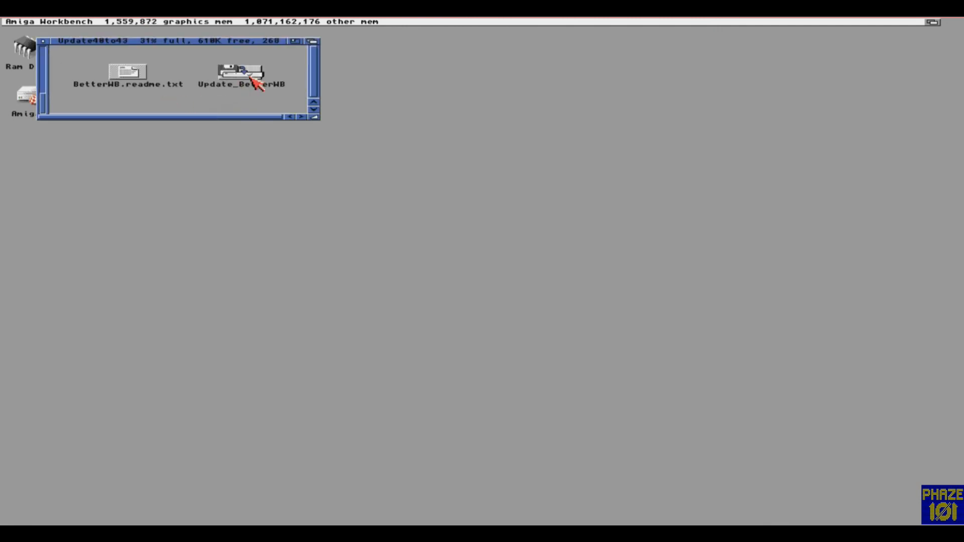
double_click(241, 75)
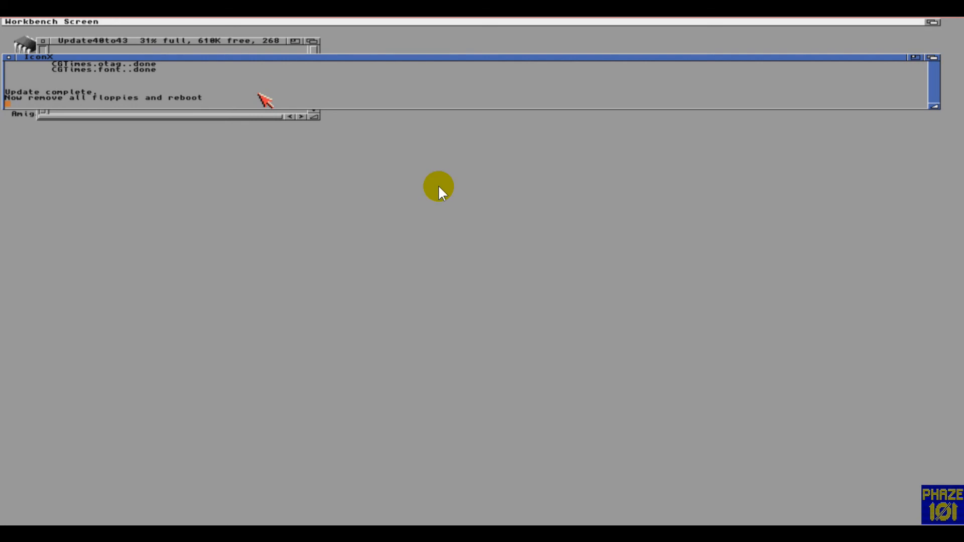
Step: Eject the Update40to43 floppy from DF0, return to the Workbench and dismiss the IconX output window
key(F12)
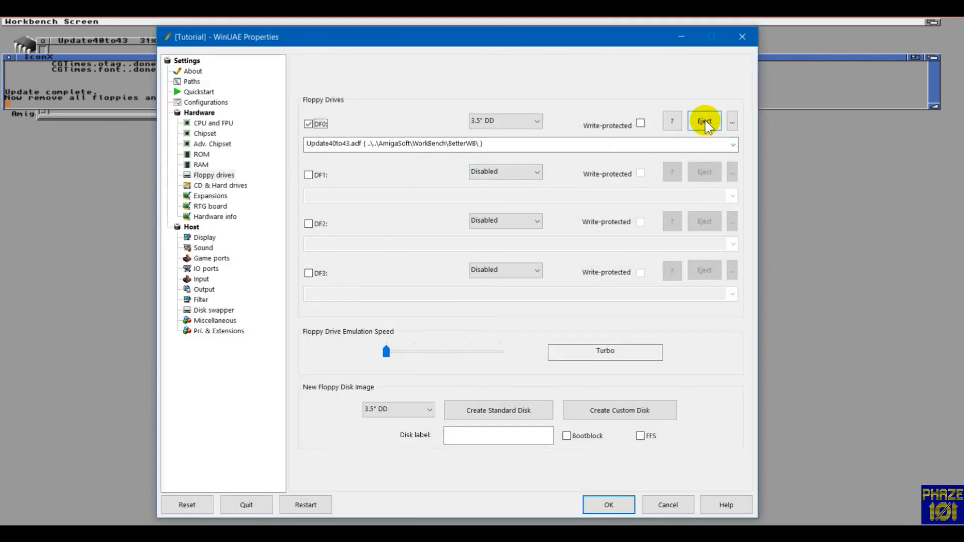
click(705, 122)
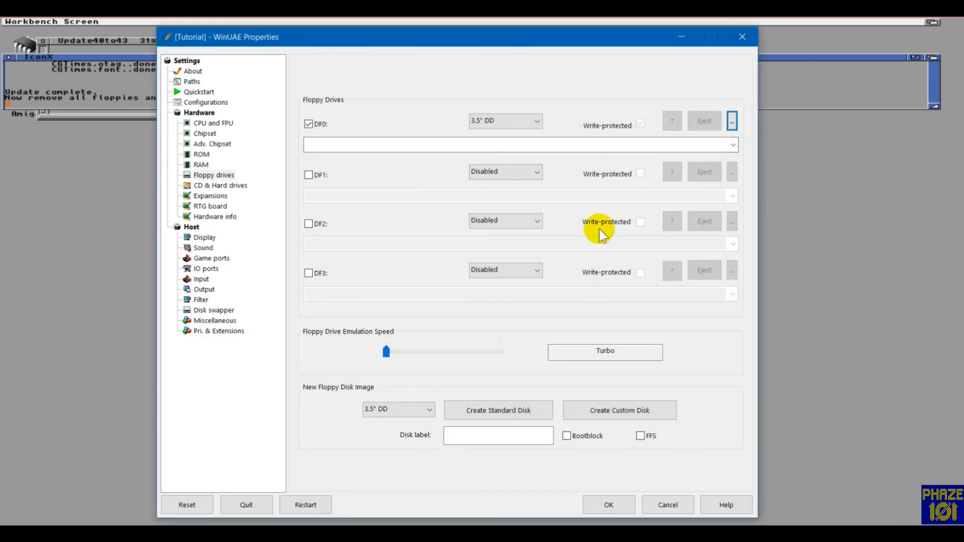
click(612, 503)
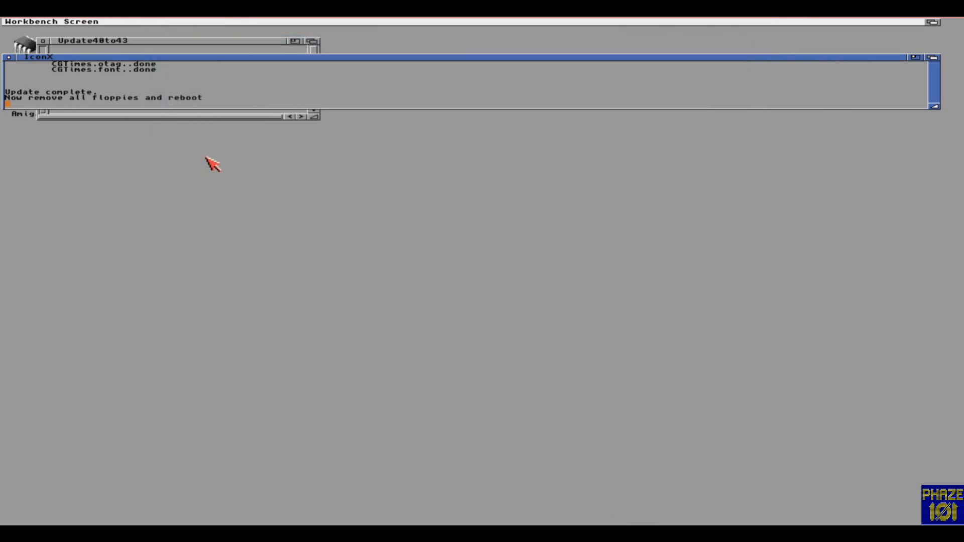
click(199, 141)
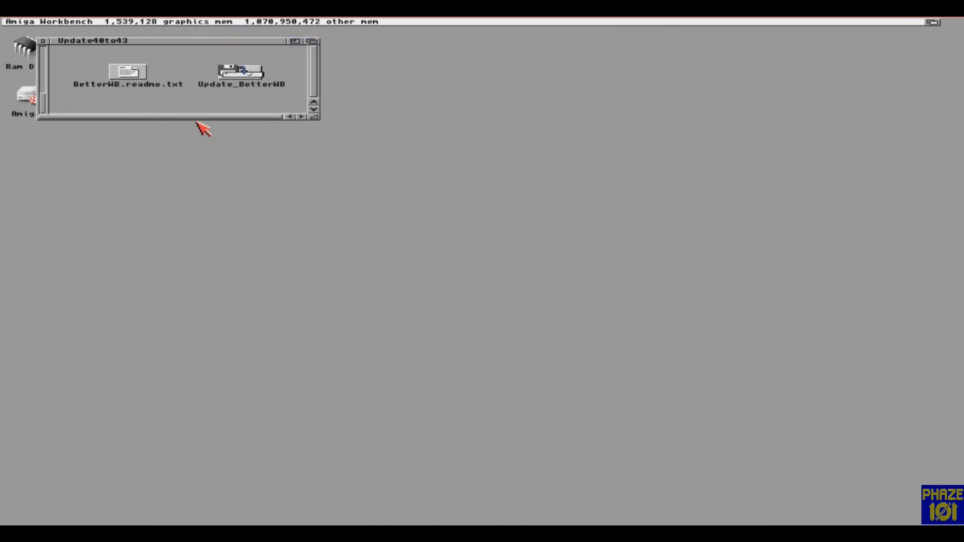